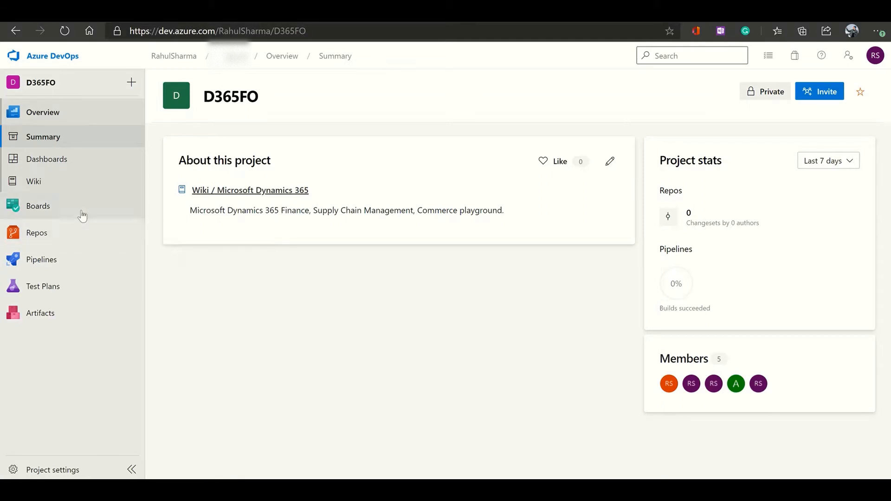
Browse the D365FO repository files down to Trunk/Main and its Metadata and Projects folders
mouse_move(77, 233)
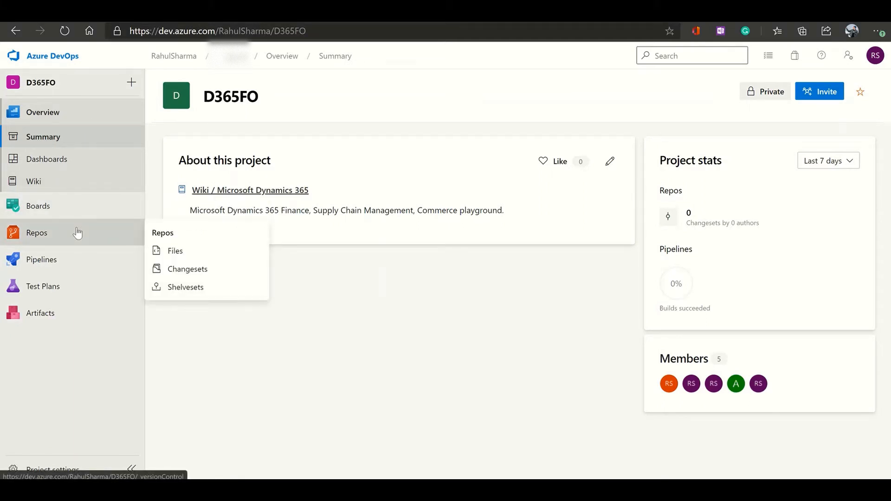
left_click(77, 233)
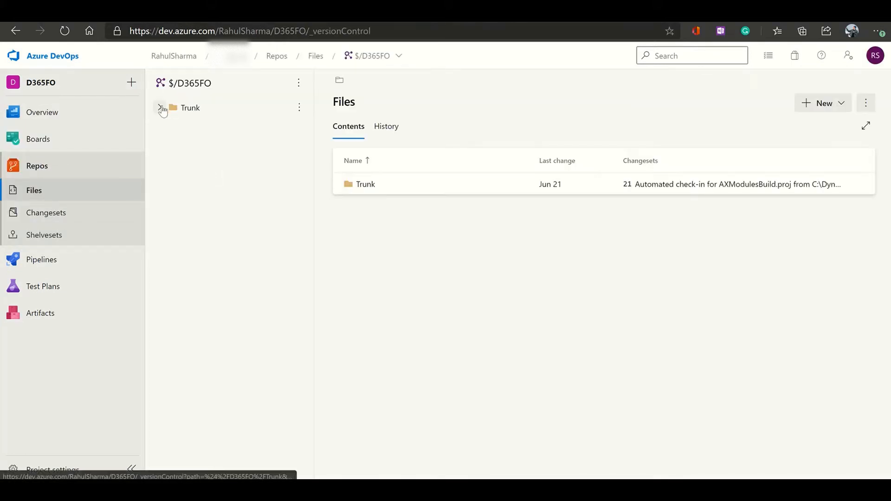
left_click(160, 108)
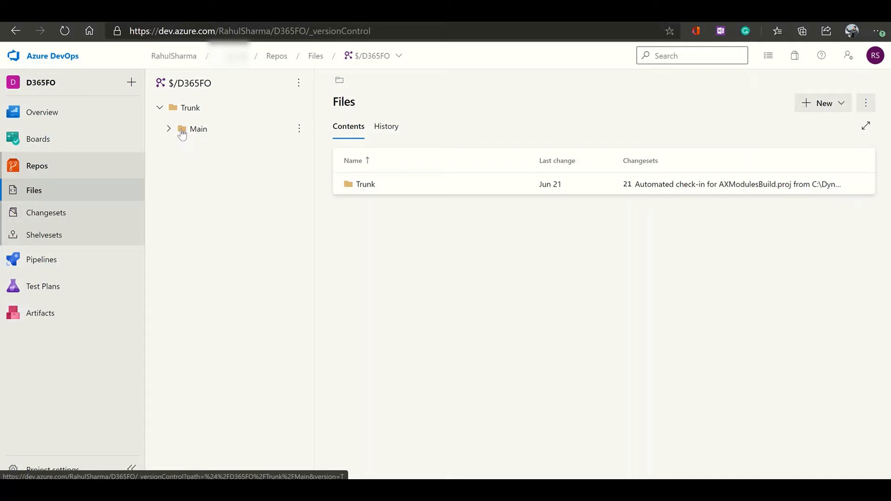
left_click(180, 131)
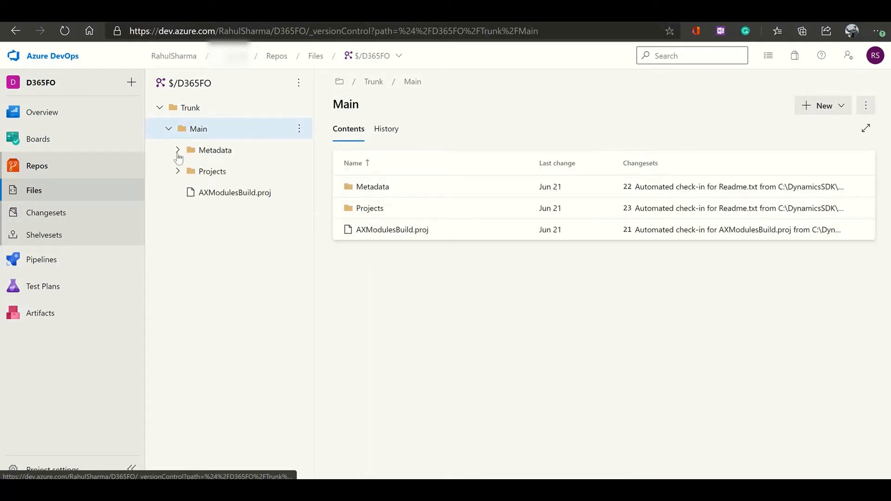
left_click(204, 153)
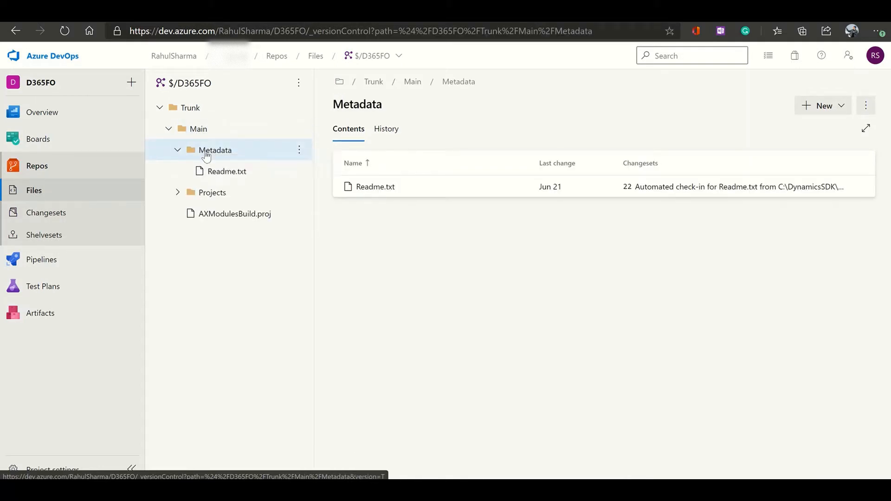
left_click(209, 197)
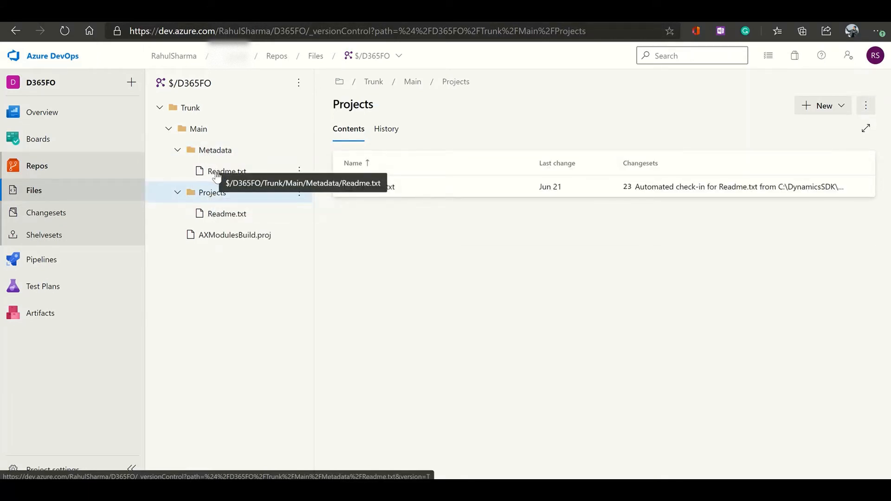
Read the Readme.txt files in the Metadata and Projects folders
left_click(216, 174)
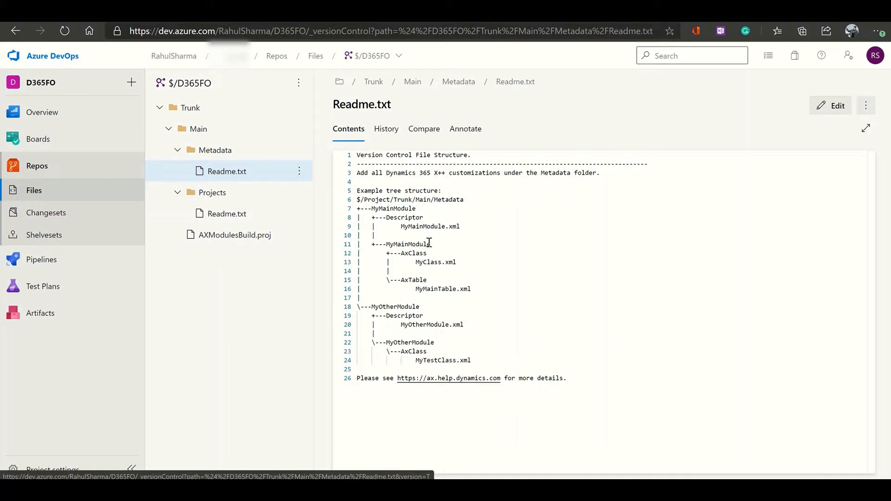
left_click(230, 213)
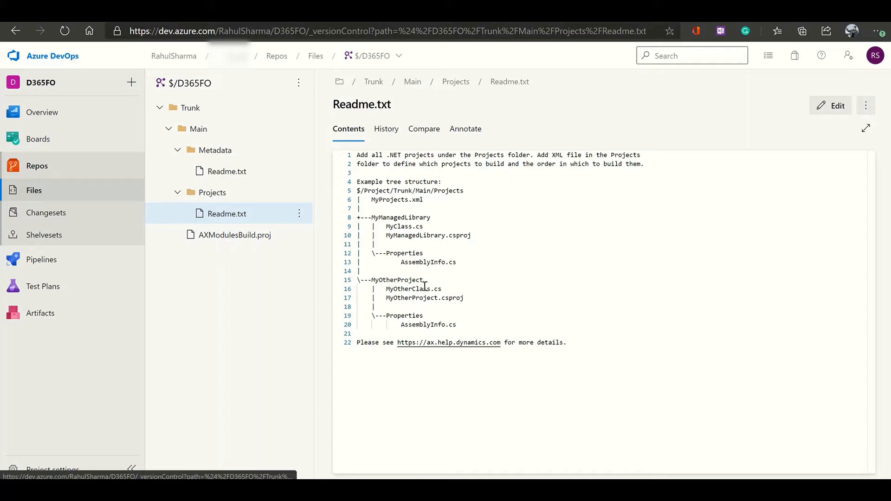
mouse_move(96, 265)
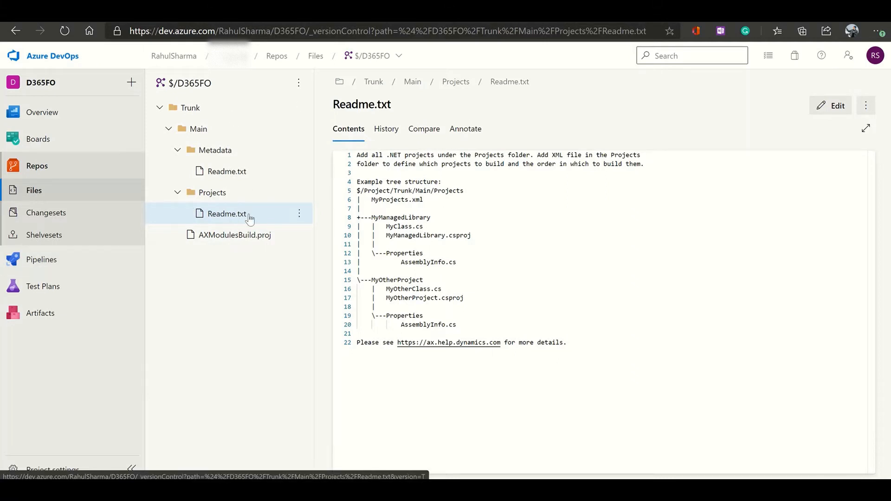
mouse_move(69, 268)
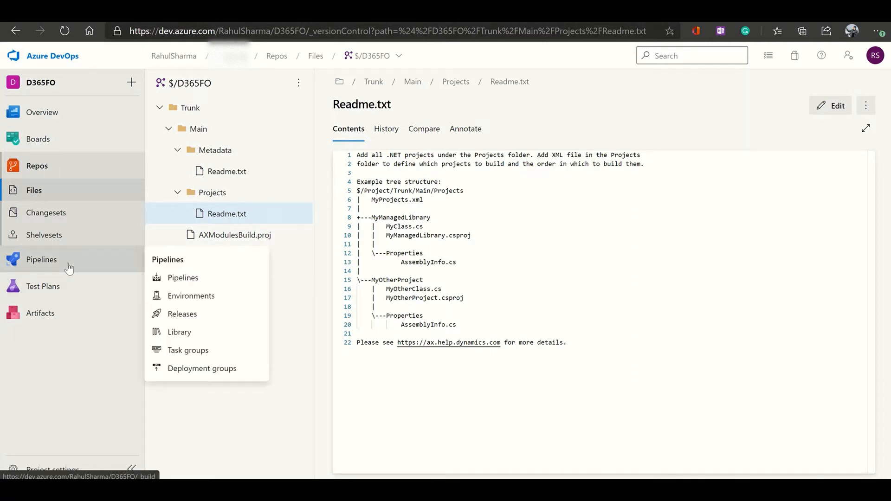
Check the Unified Operations platform - Build Main pipeline, then go back to Repos > Files
left_click(184, 284)
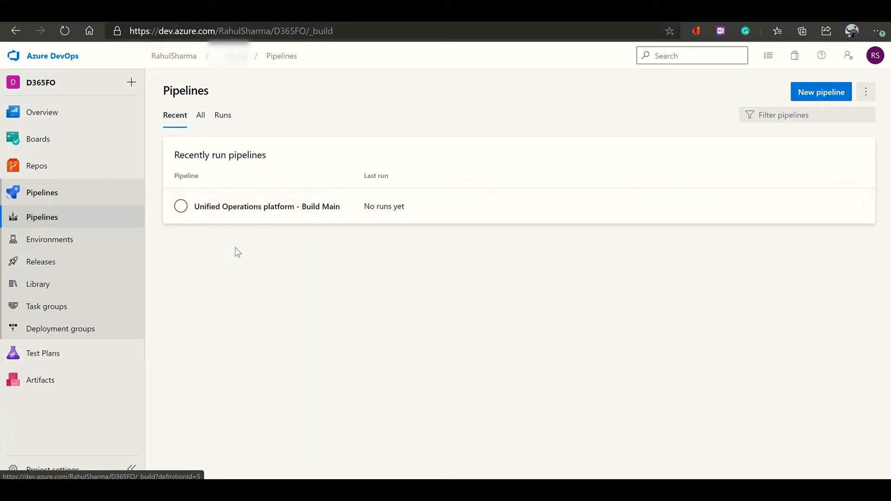
mouse_move(69, 173)
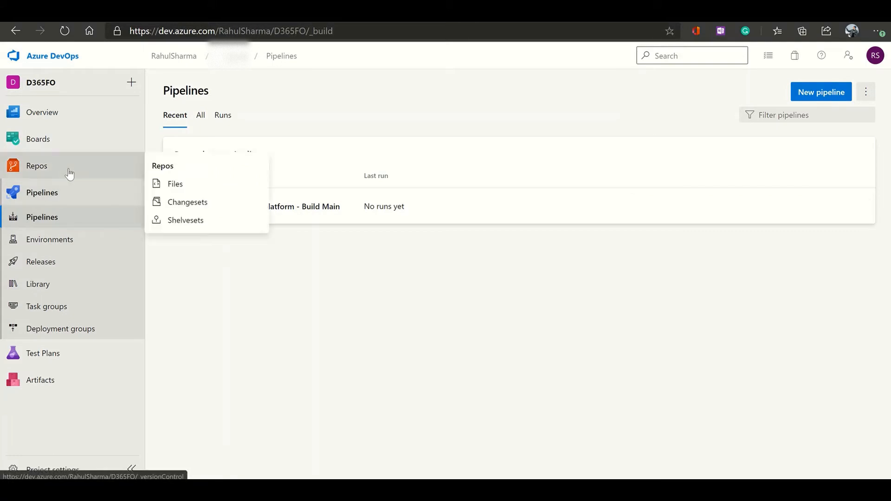
left_click(175, 185)
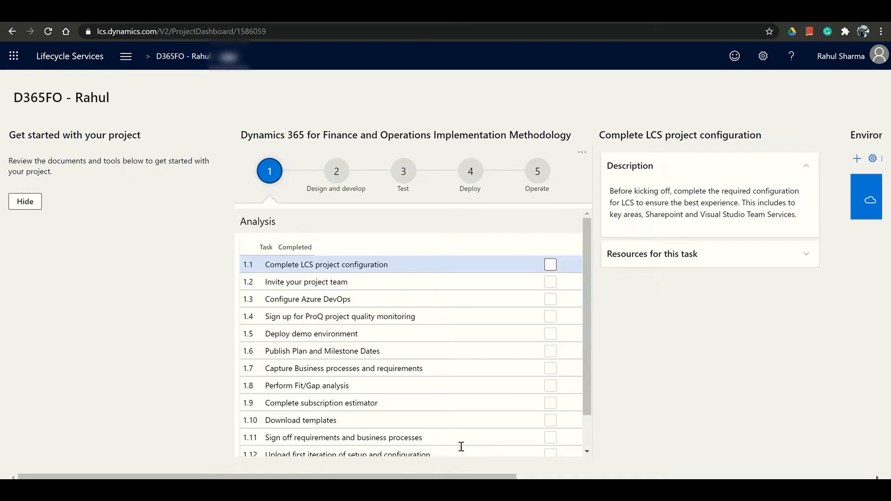
Scroll the LCS dashboard to Environments and add a new environment (10.0.11, Platform Update 35)
left_click_drag(518, 476, 620, 461)
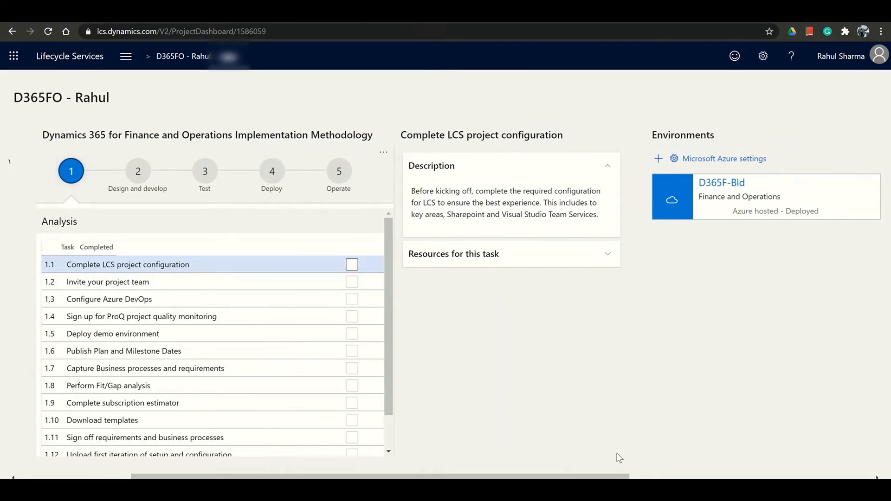
left_click(658, 159)
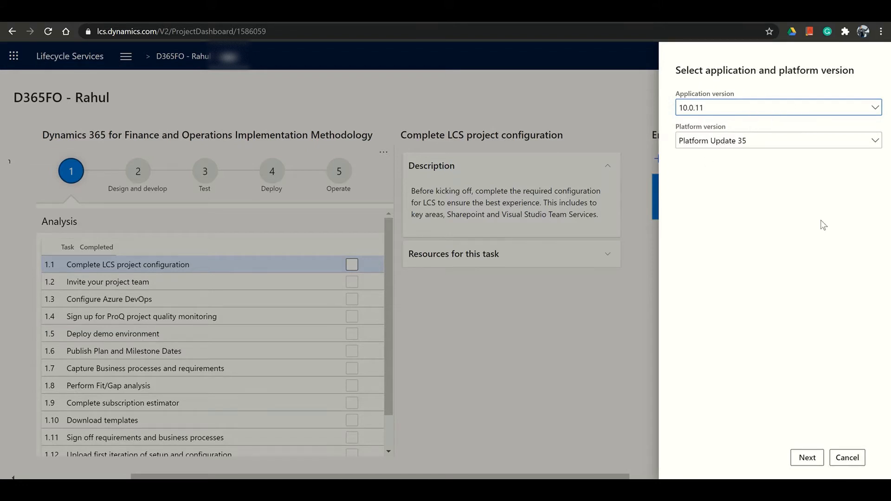
Accept 10.0.11 with Platform Update 35, pick DEVTEST, and choose the Finance and Operations - Develop topology
left_click(805, 459)
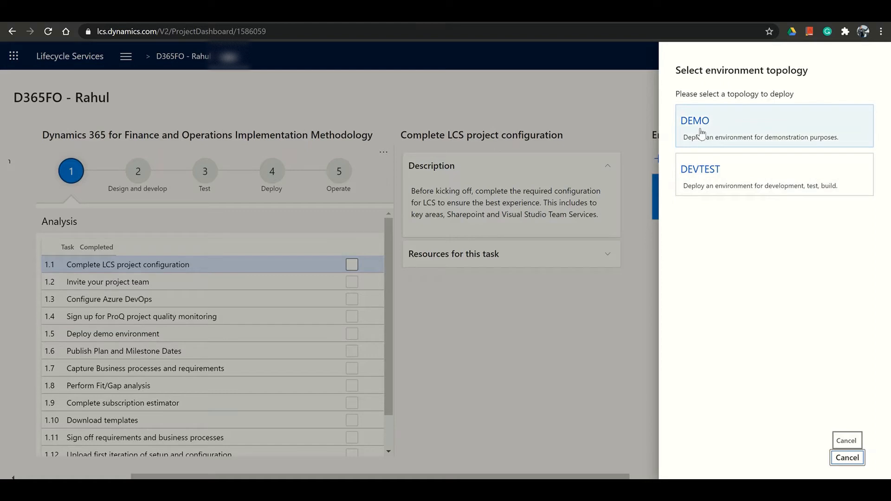
left_click(715, 184)
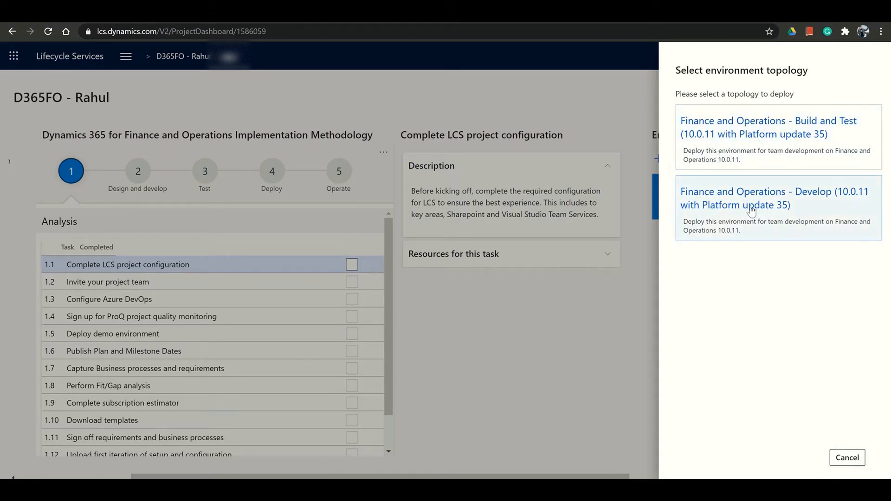
left_click(814, 213)
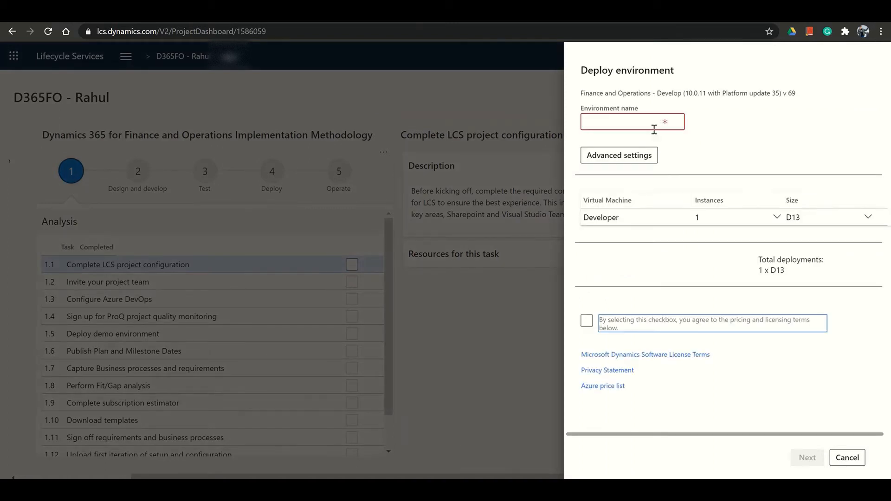
Name the new environment D365F-Dev1
left_click(640, 126)
type("D365")
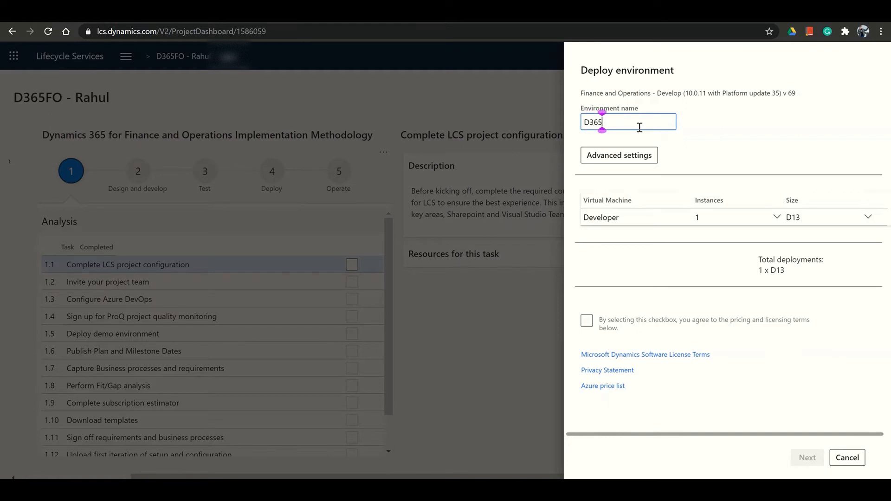
type("F-Dev1")
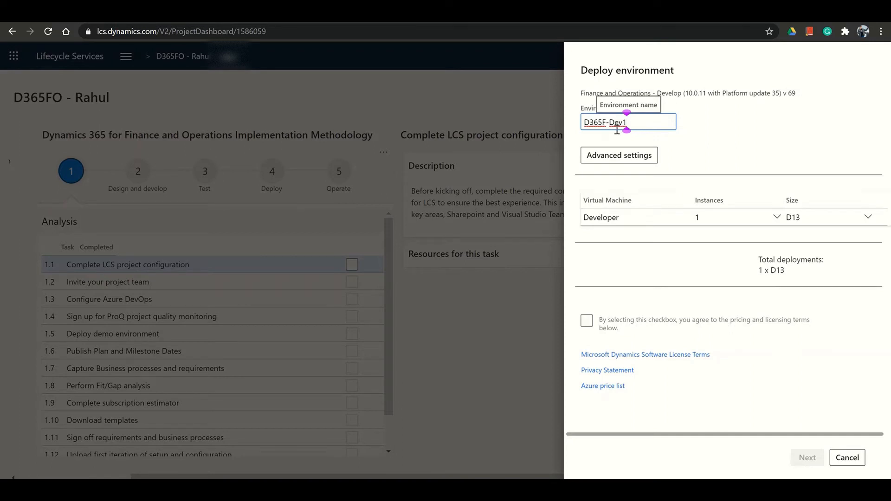
triple_click(617, 129)
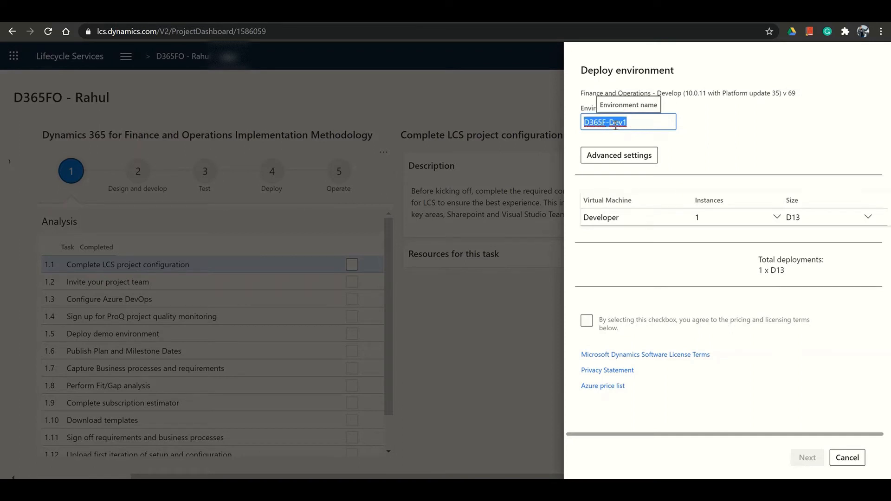
left_click(656, 126)
Set the developer virtual machine size to E4 v3
left_click(867, 217)
left_click_drag(871, 253, 871, 352)
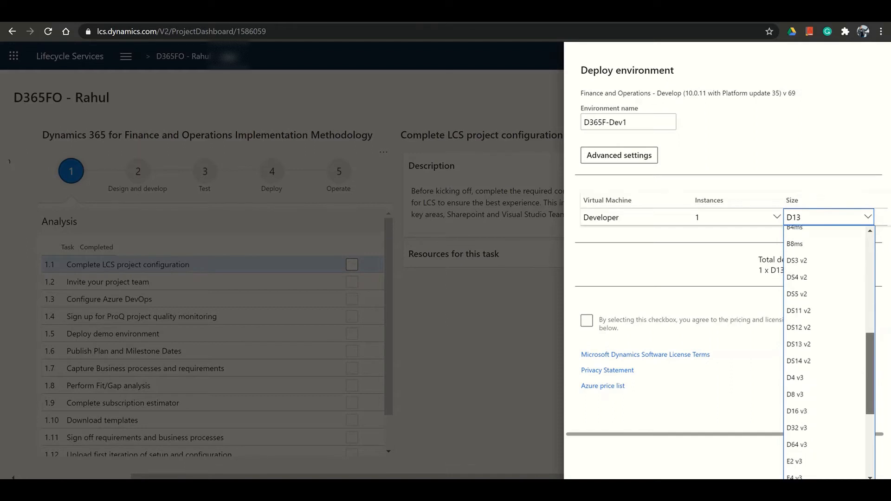
left_click_drag(871, 352, 871, 382)
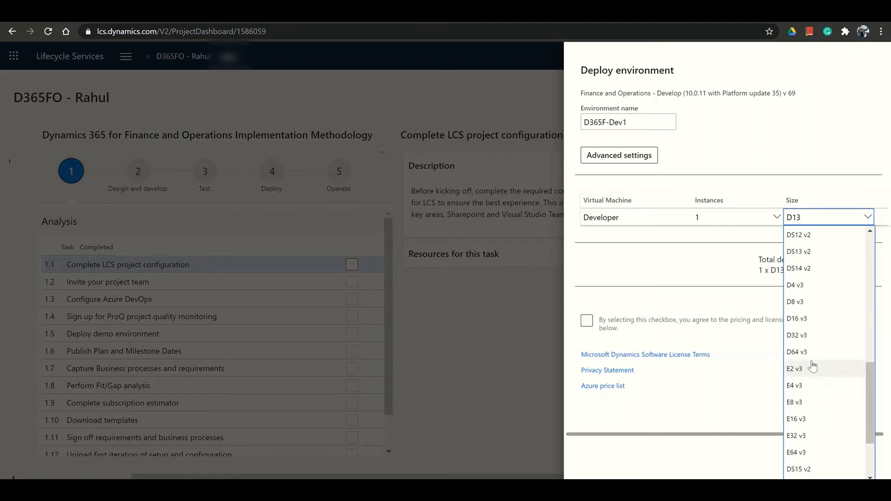
left_click(807, 388)
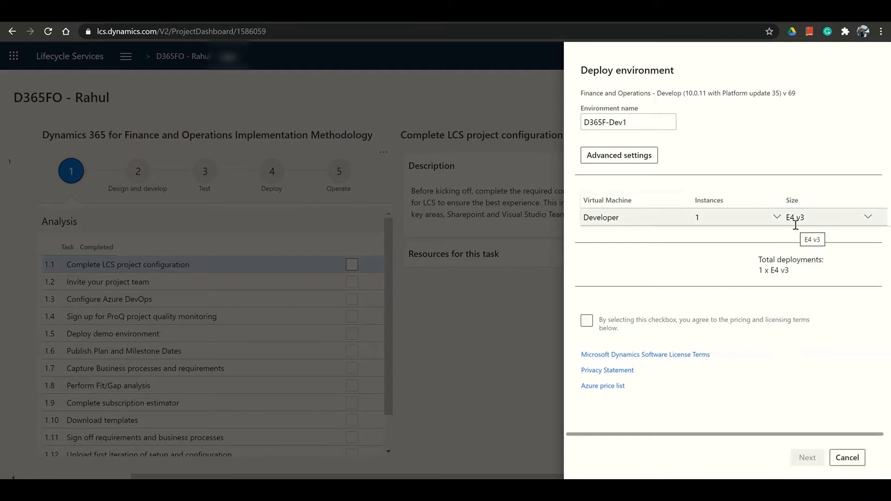
left_click(620, 156)
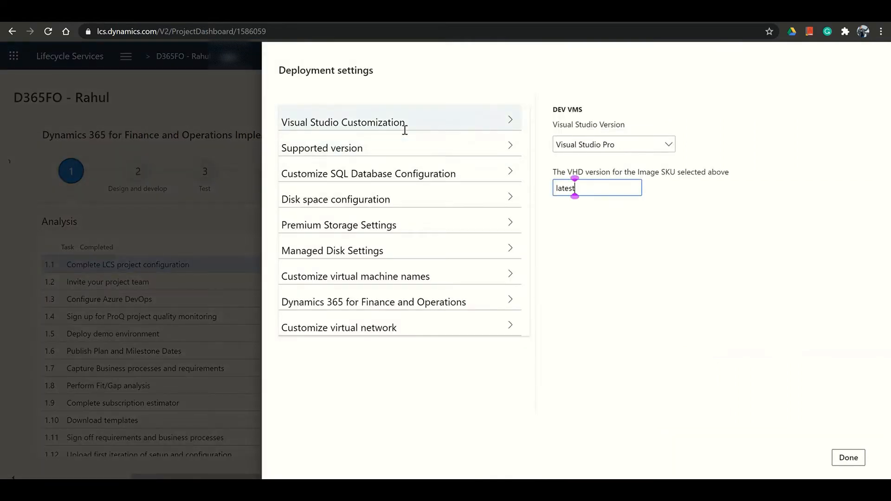
Keep Demo as the application database dataset in the SQL database settings
left_click(427, 135)
left_click(450, 165)
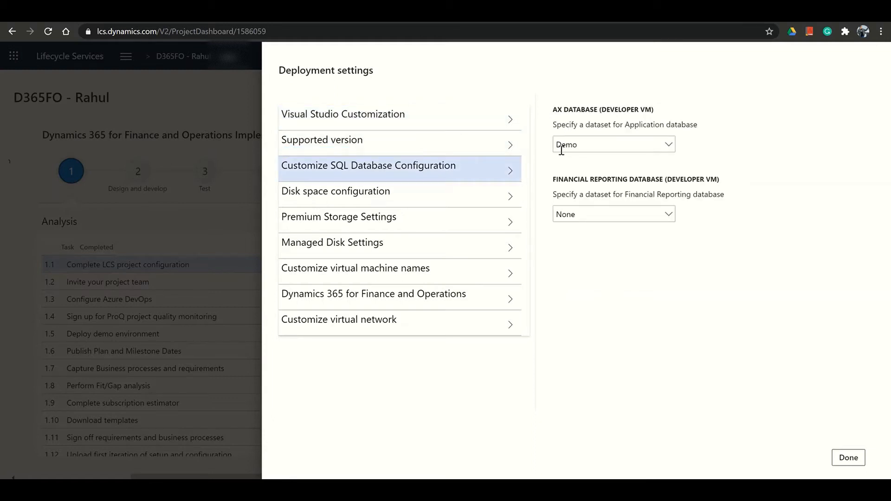
left_click(564, 145)
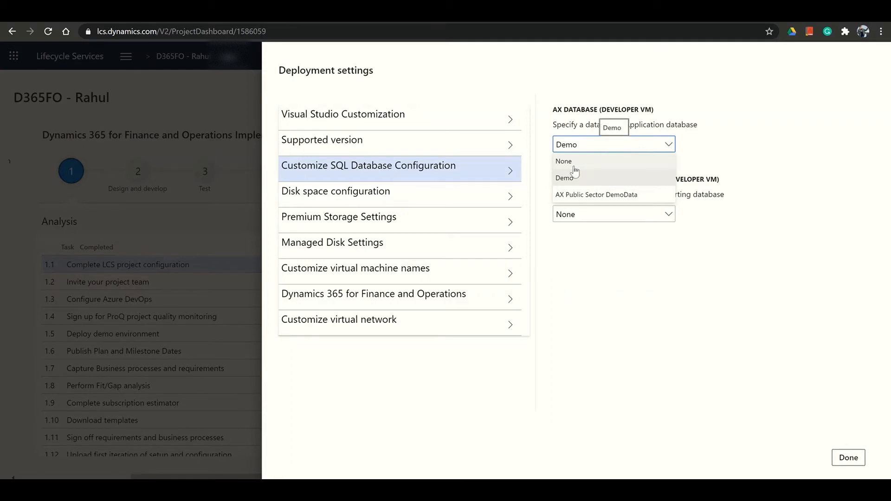
left_click(573, 179)
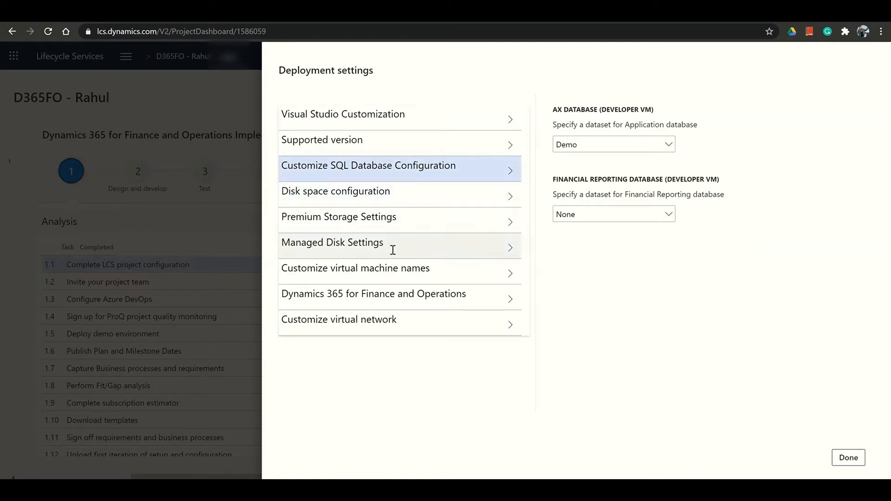
Name the developer virtual machine D365F-Dev1 and review the virtual network settings
left_click(393, 267)
left_click(567, 138)
type("D365F-Dev1")
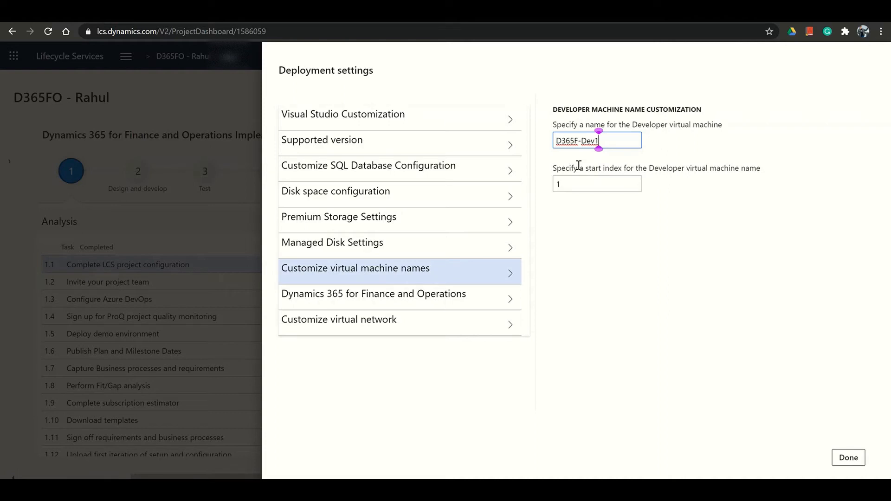
left_click(464, 301)
left_click(452, 319)
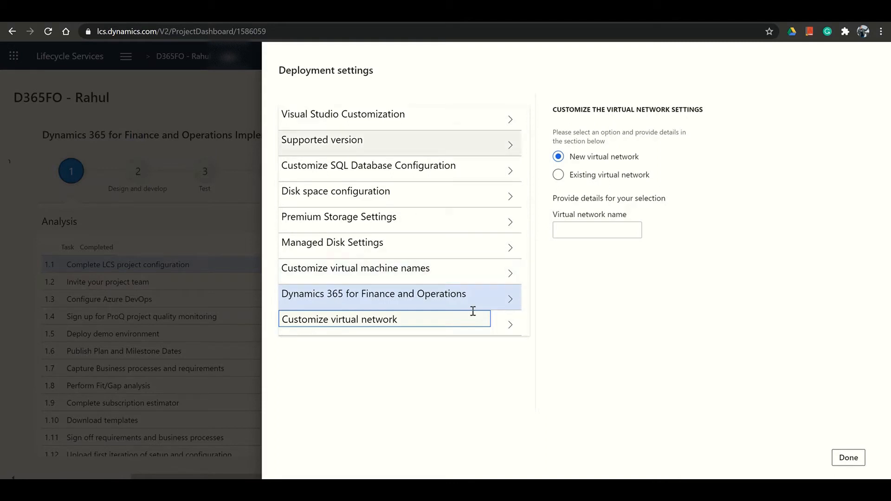
Accept the advanced settings, agree to the pricing and licensing terms, and deploy D365F-Dev1
left_click(844, 458)
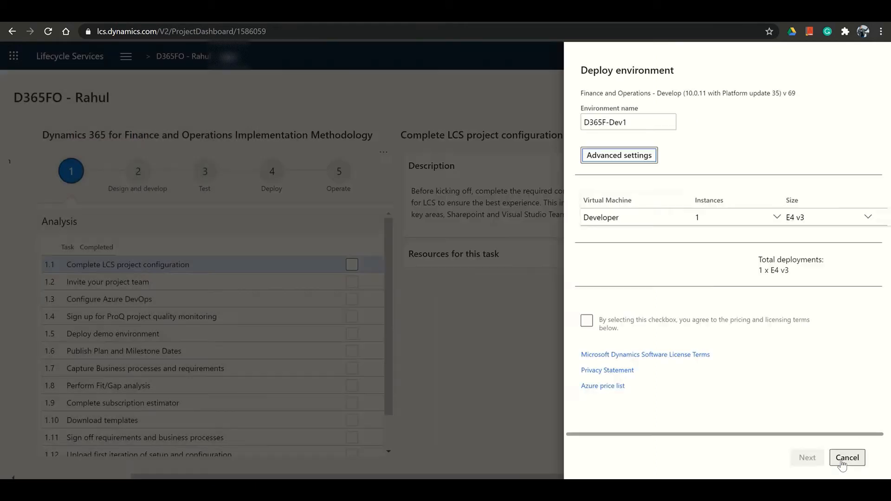
left_click(586, 321)
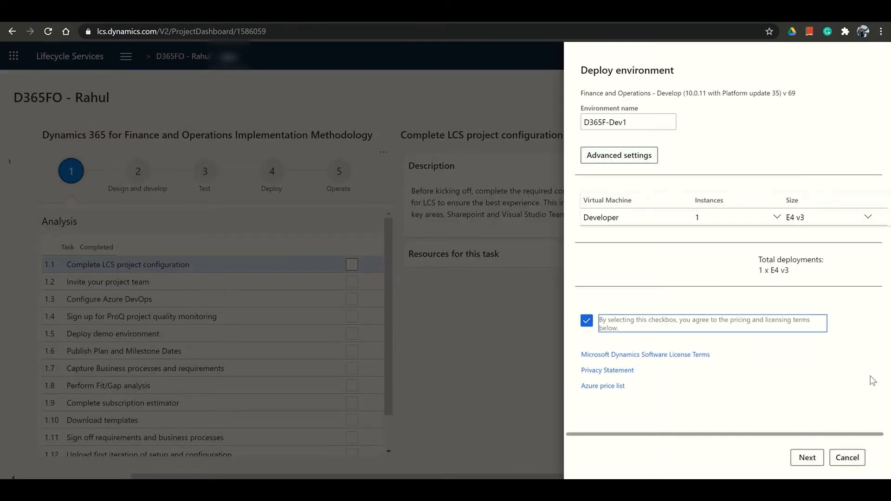
left_click(807, 458)
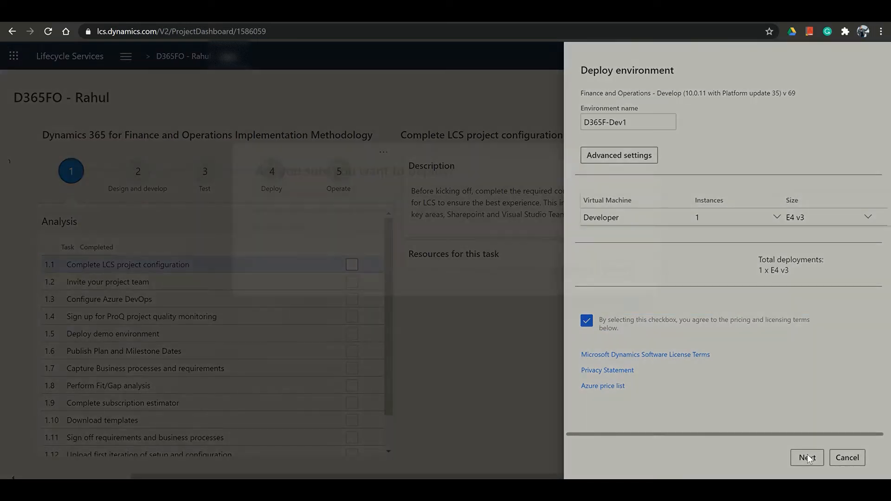
left_click(575, 269)
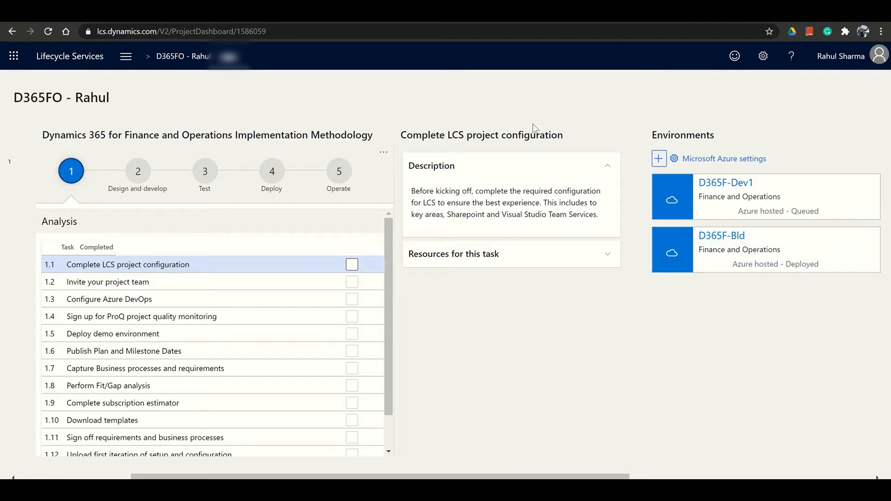
Open D365F-Dev1's environment details and review its deployment status, VM D365F-Dev1-1, and local accounts
mouse_move(473, 2)
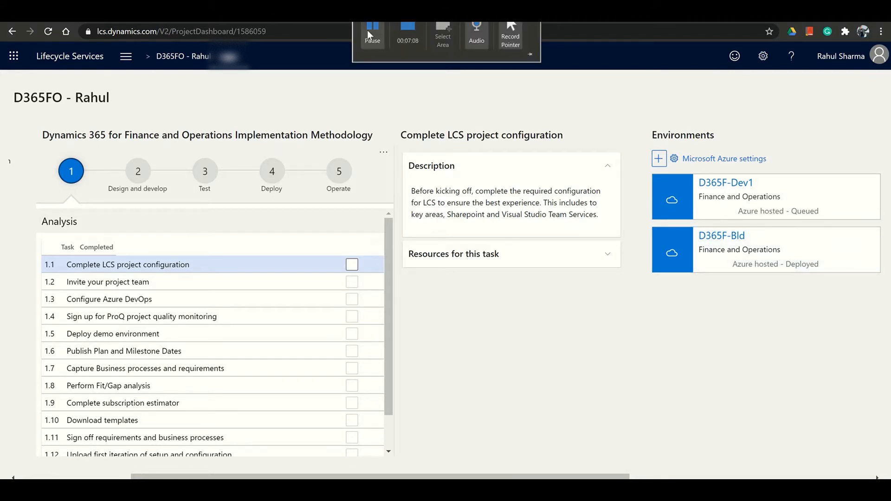
left_click(367, 30)
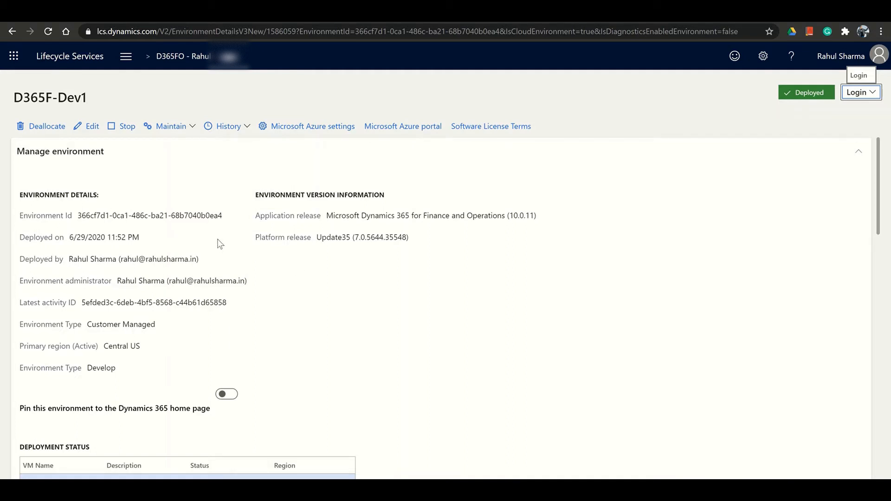
left_click(192, 56)
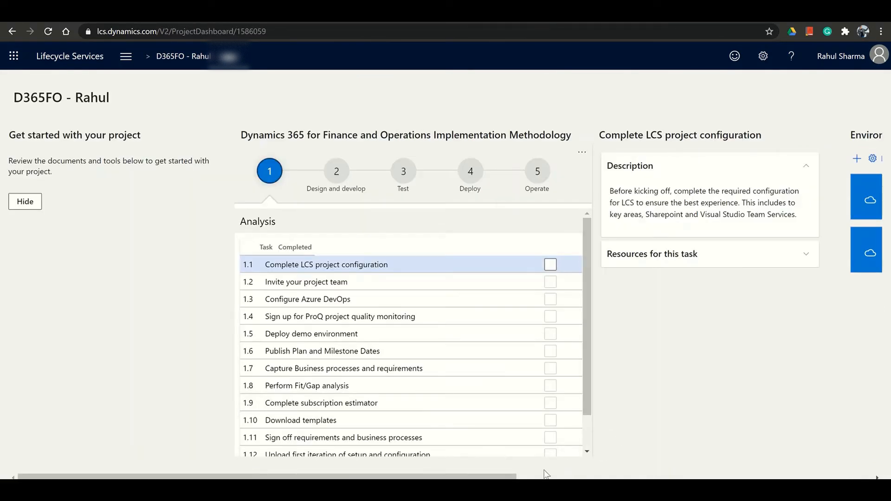
left_click_drag(510, 476, 690, 465)
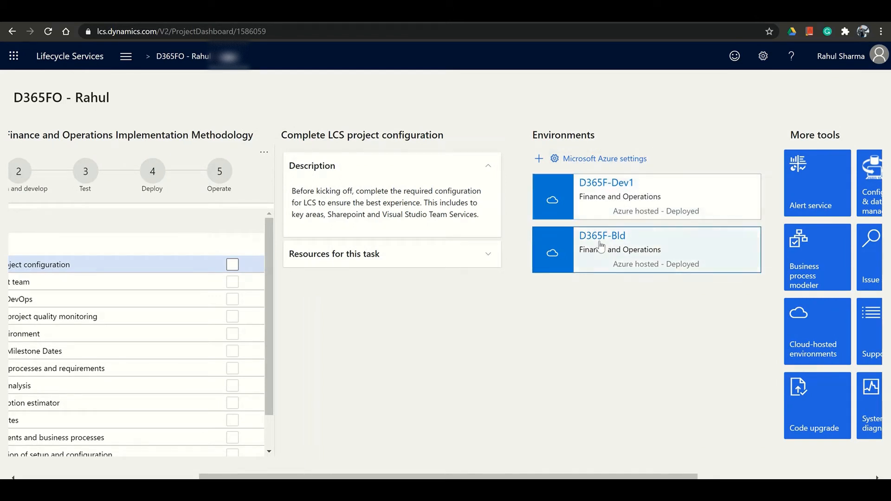
left_click(616, 190)
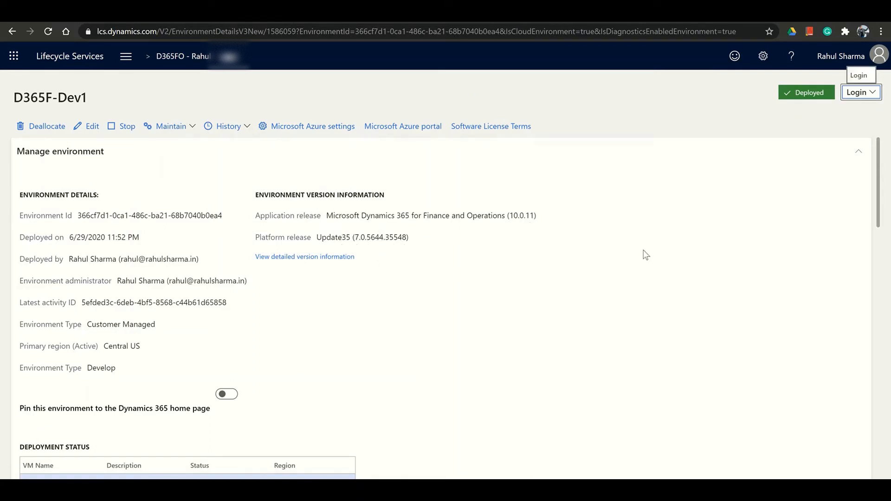
left_click_drag(878, 208, 879, 248)
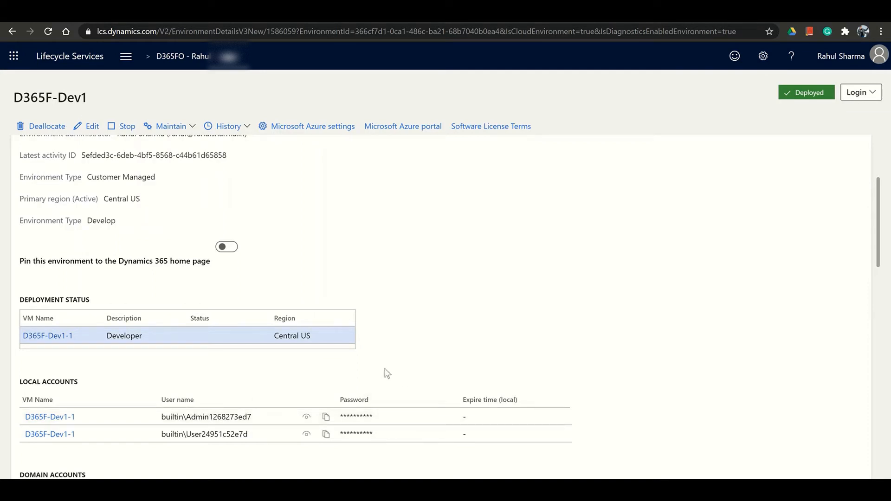
scroll(387, 374, "up", 3)
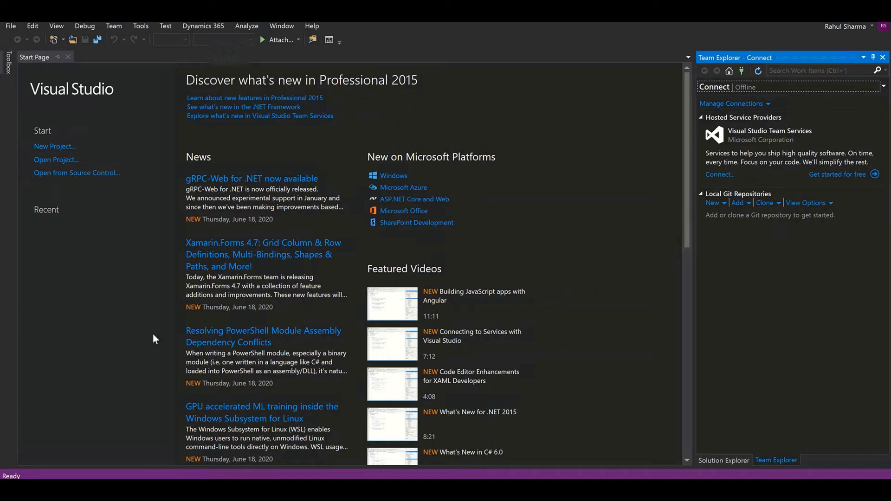
Search 'visual' in the Start menu and run Visual Studio 2015 as administrator
left_click(56, 426)
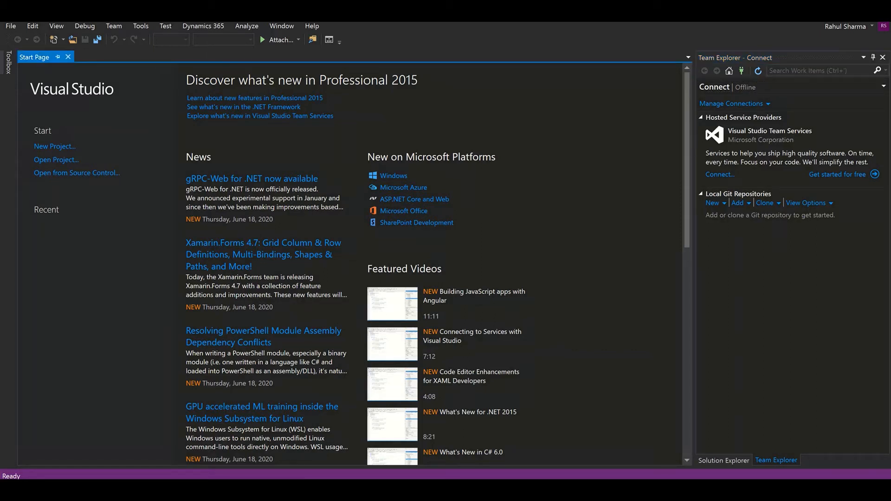
key("super")
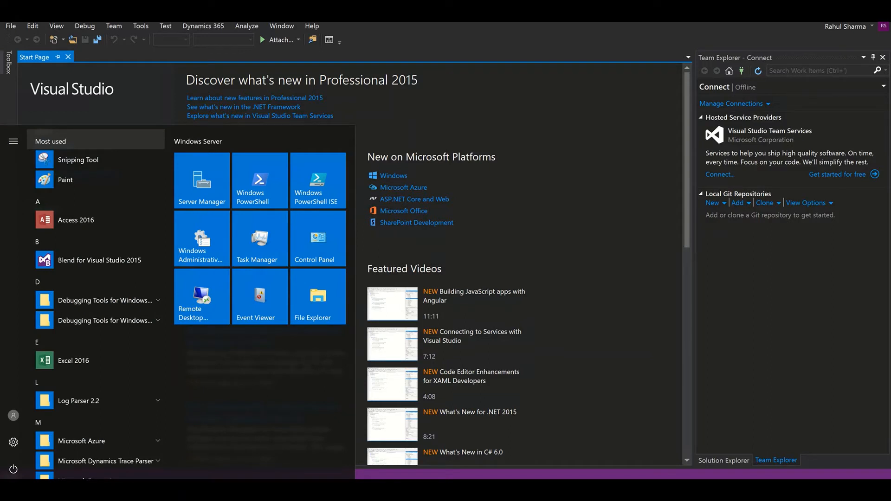
type("v")
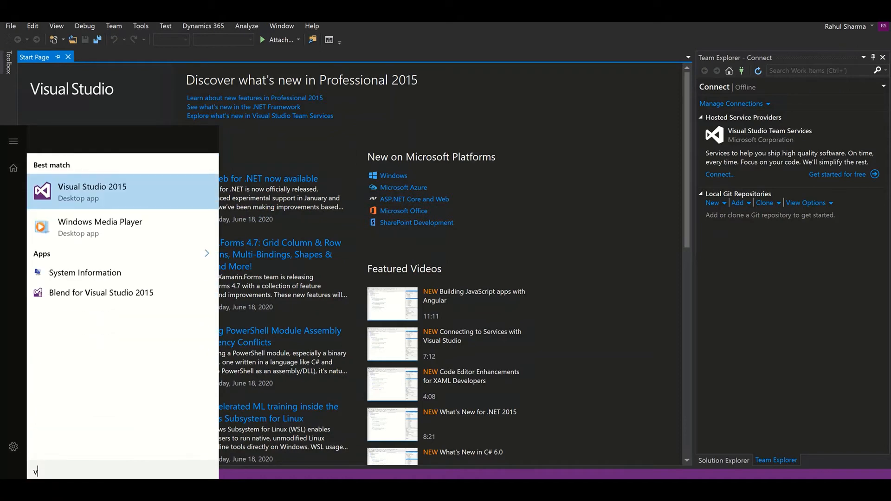
type("isual")
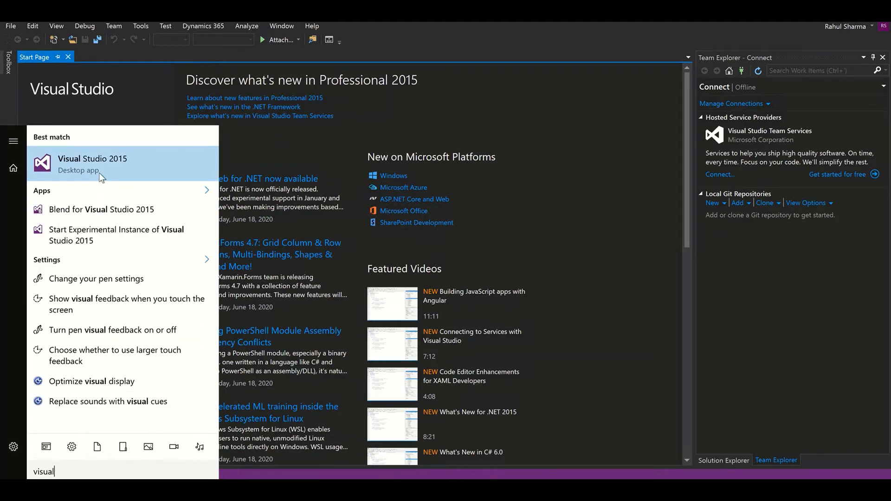
right_click(98, 173)
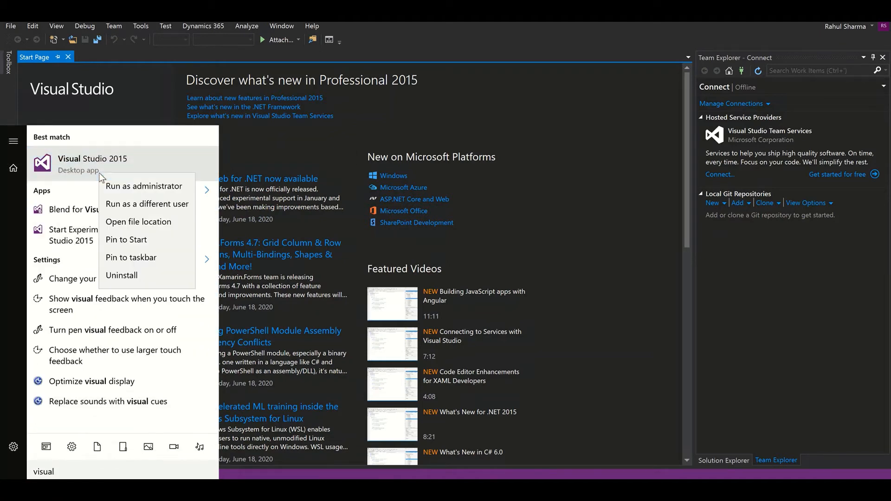
left_click(146, 186)
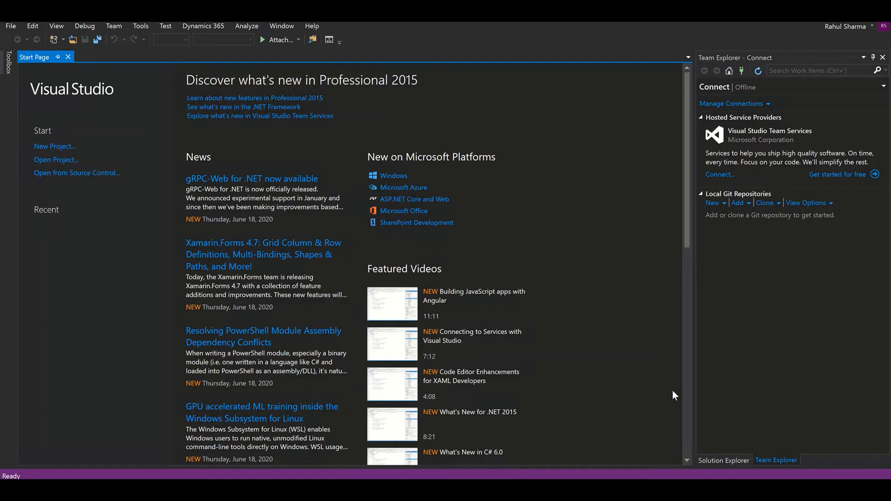
From Team Explorer's Connect to Team Project, bring up the Add/Remove Team Foundation Server list
left_click(713, 464)
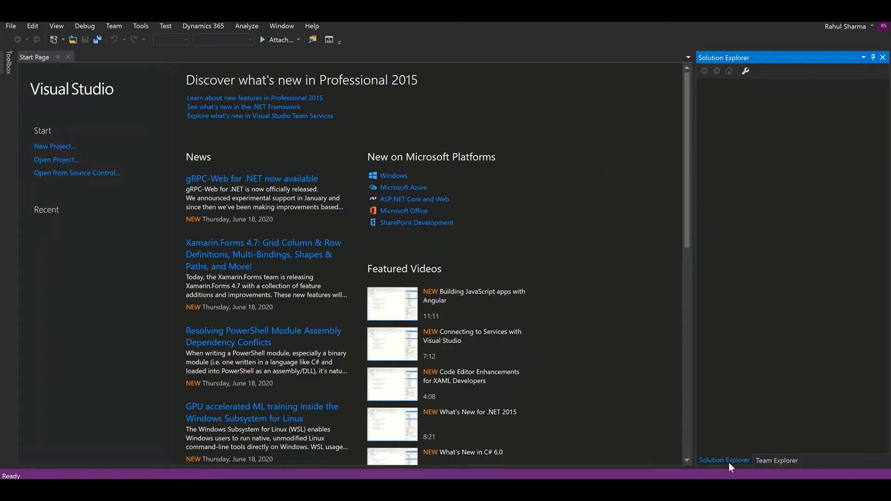
left_click(771, 462)
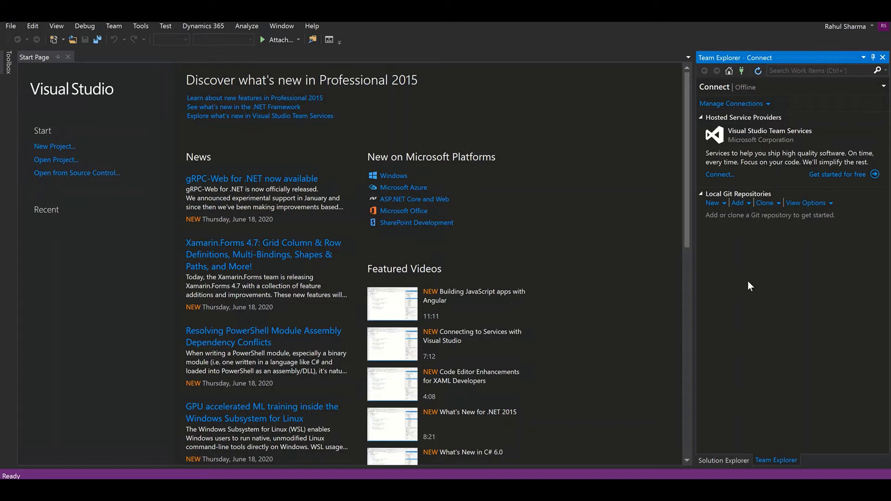
left_click(763, 103)
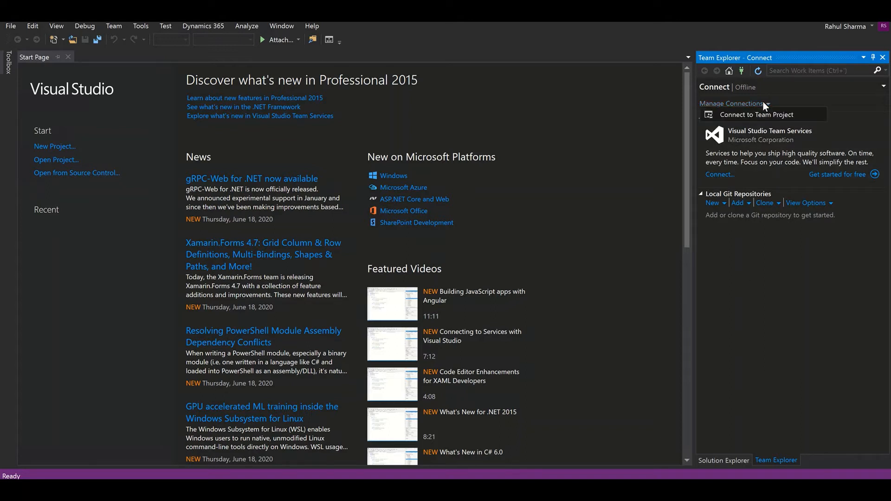
left_click(753, 115)
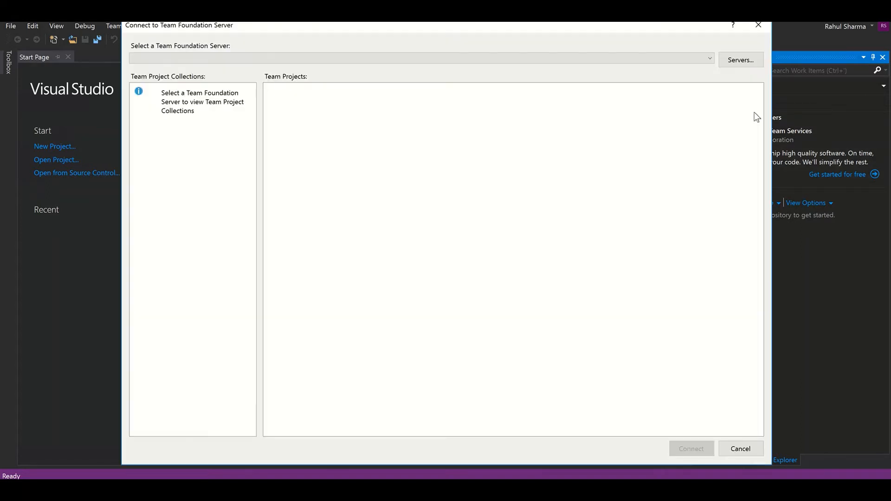
left_click(303, 57)
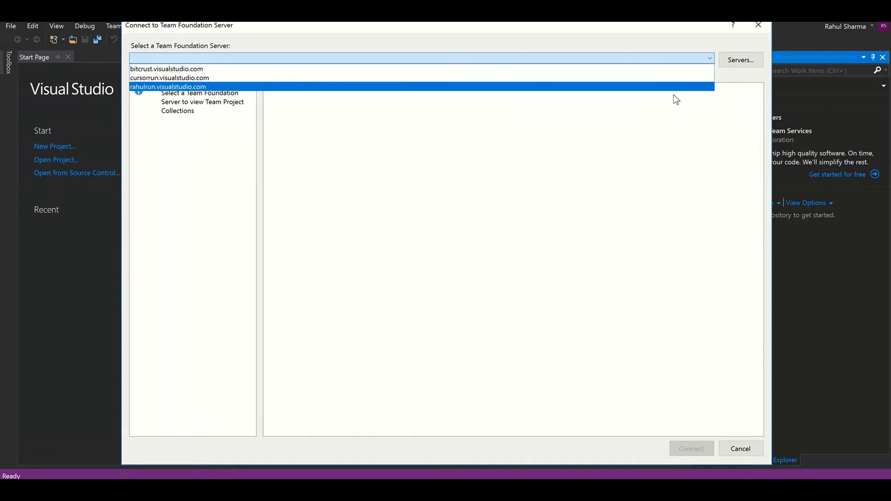
left_click(511, 214)
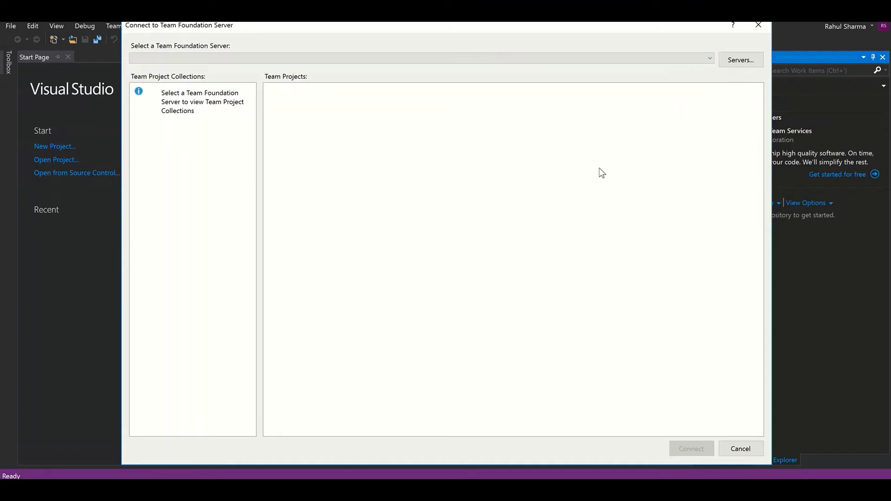
left_click(615, 63)
left_click(734, 59)
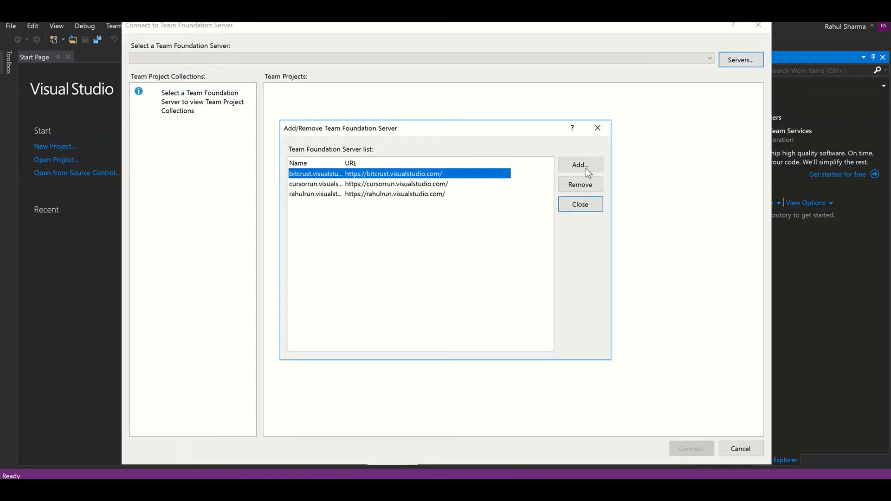
Add the pasted Azure DevOps organisation URL as a new Team Foundation Server
left_click(586, 168)
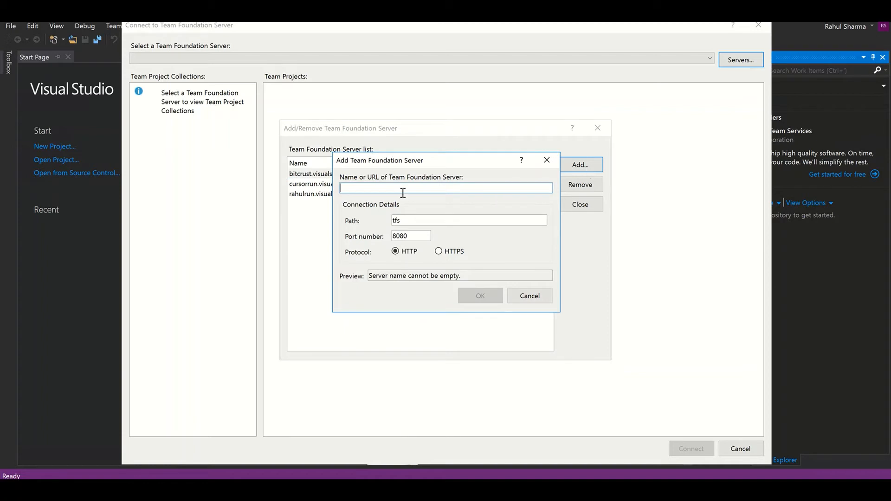
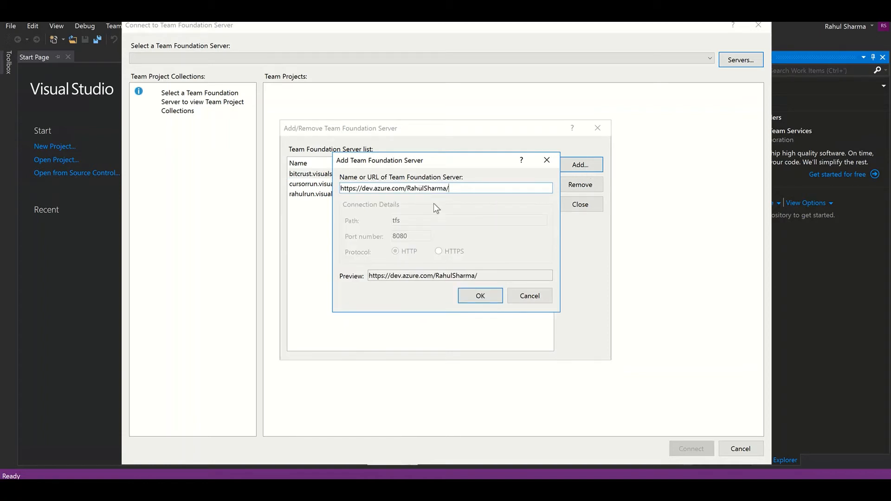
left_click(476, 301)
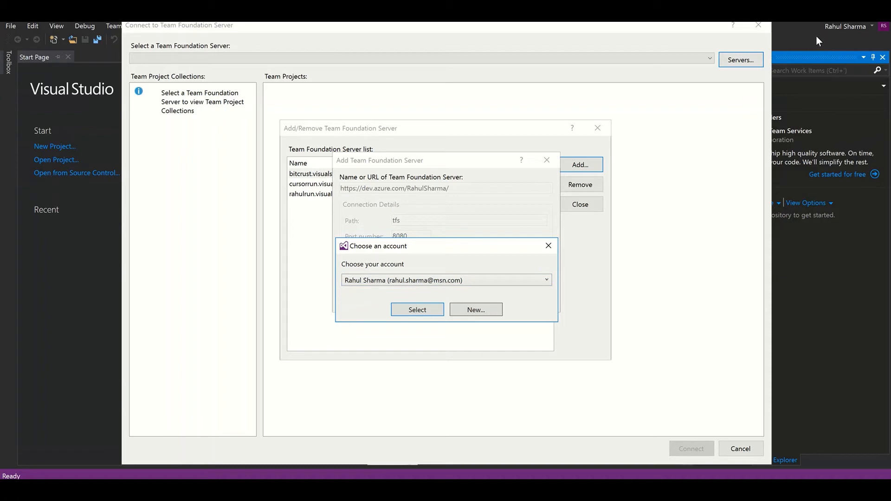
Sign in with the work account's e-mail and password, which ends in a TF31003 not-authorized error
left_click(442, 280)
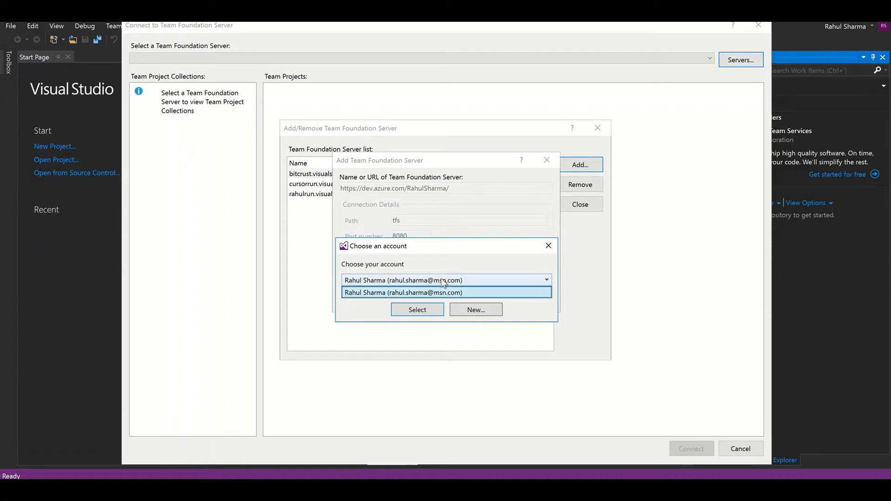
left_click(441, 280)
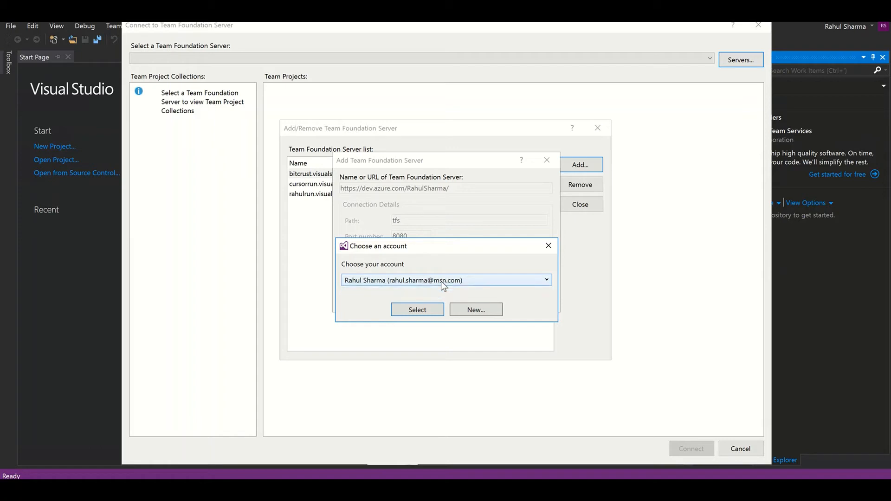
left_click(465, 310)
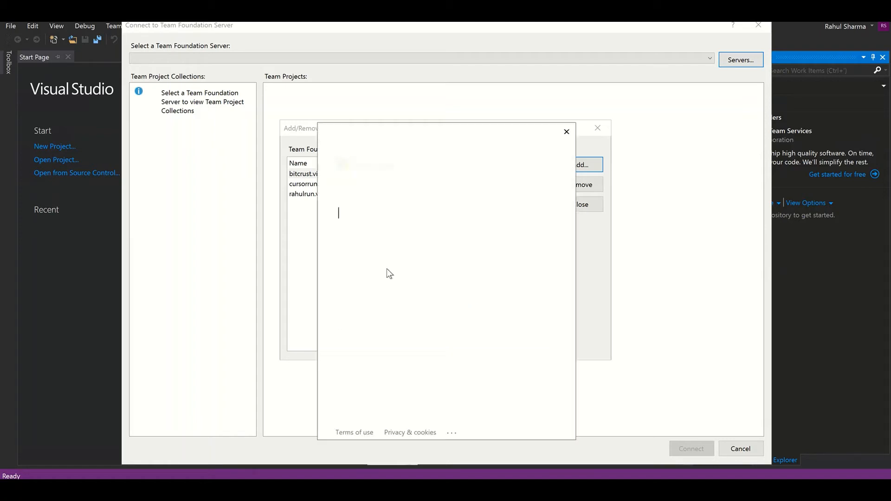
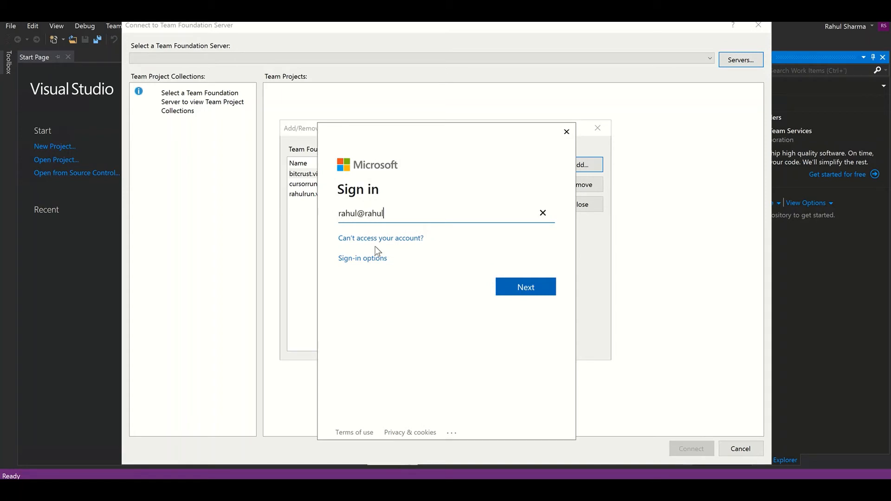
left_click(518, 287)
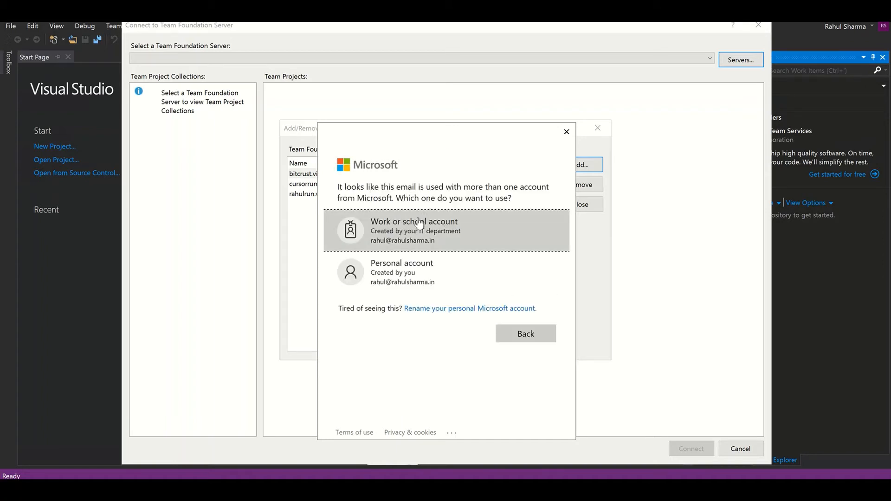
left_click(424, 223)
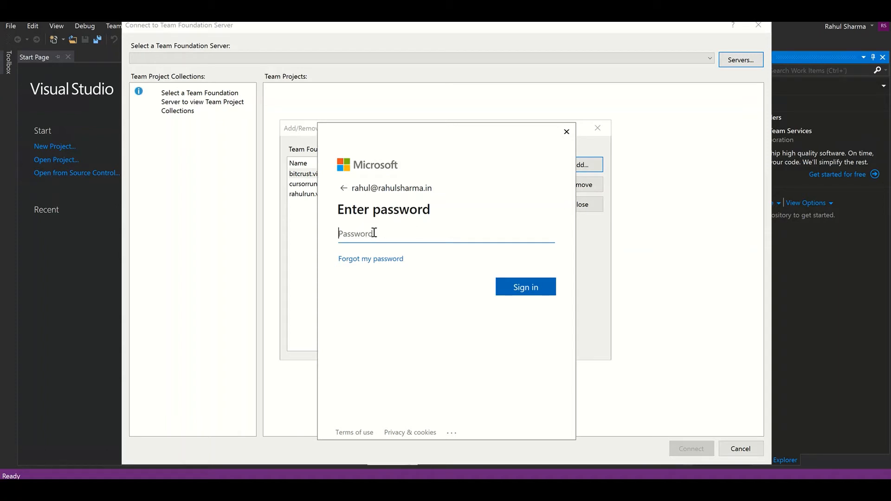
type("*************")
left_click(535, 297)
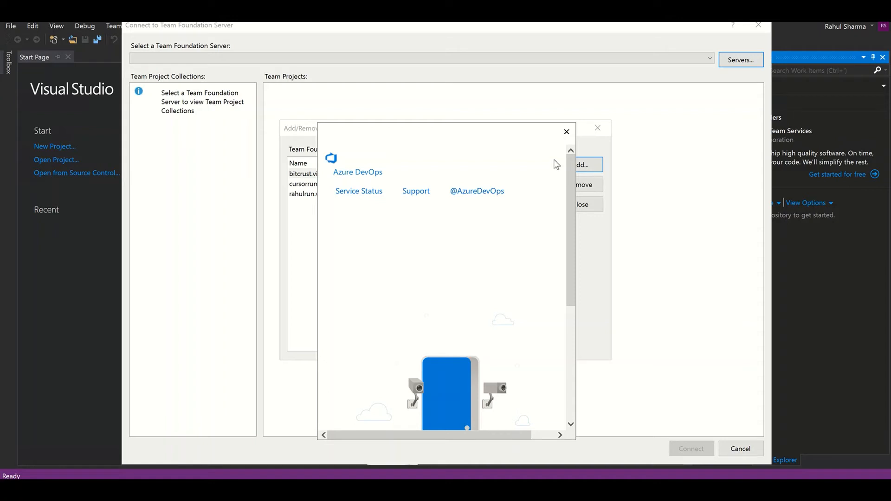
left_click(566, 131)
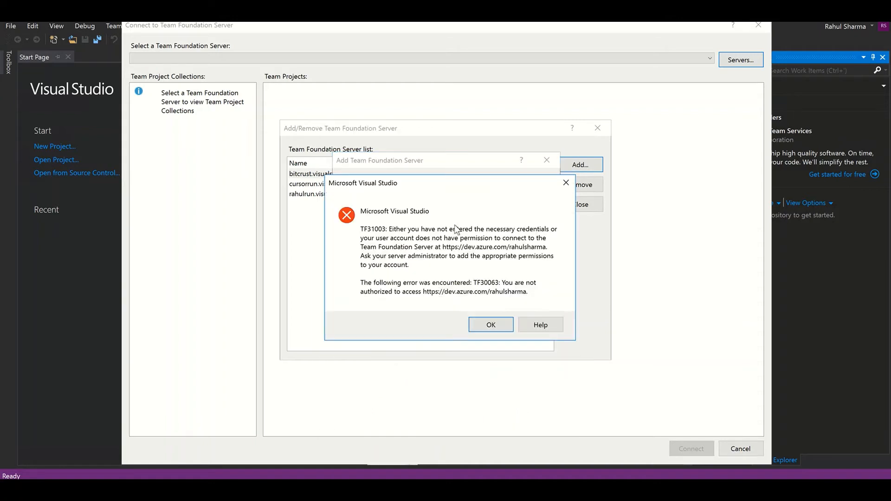
Dismiss the error, add the dev.azure.com server, and close the account chooser
left_click(495, 325)
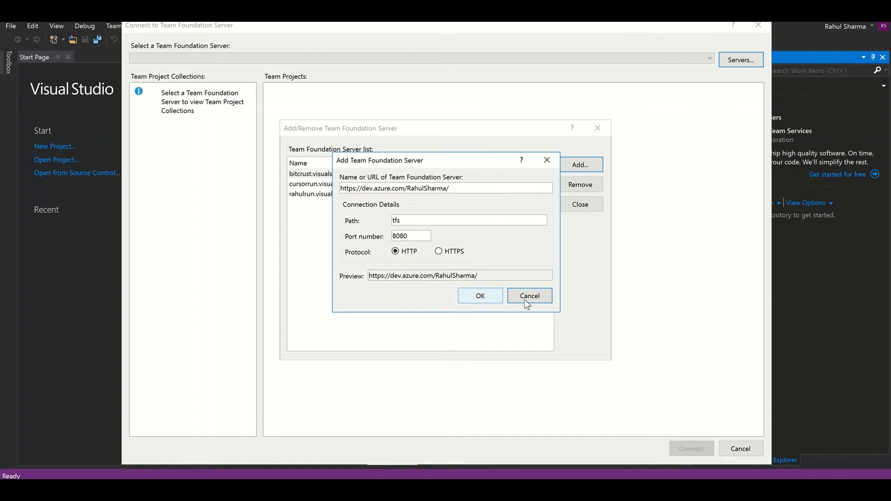
left_click(480, 296)
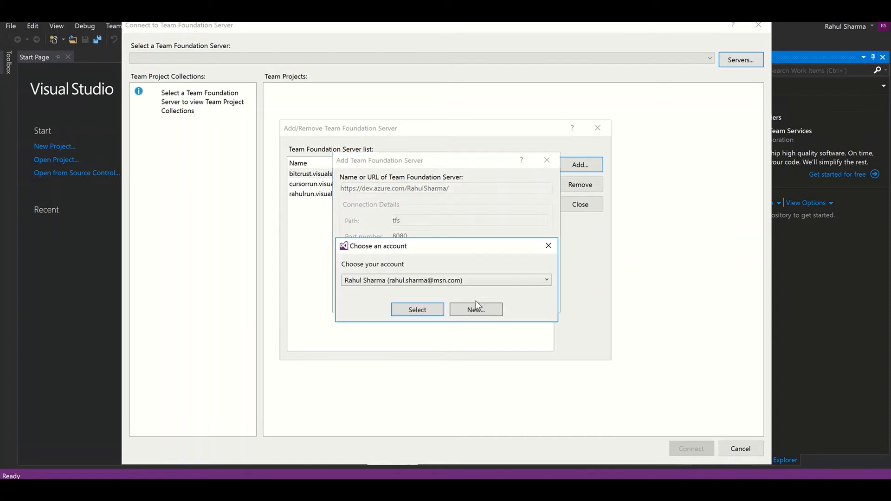
left_click(421, 315)
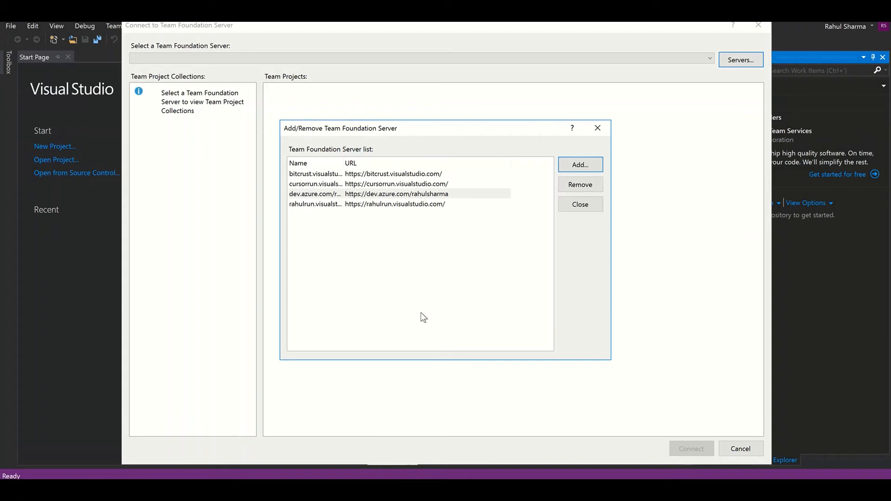
Select the new dev.azure.com server and widen the Name column to show full server names
left_click(331, 197)
double_click(344, 163)
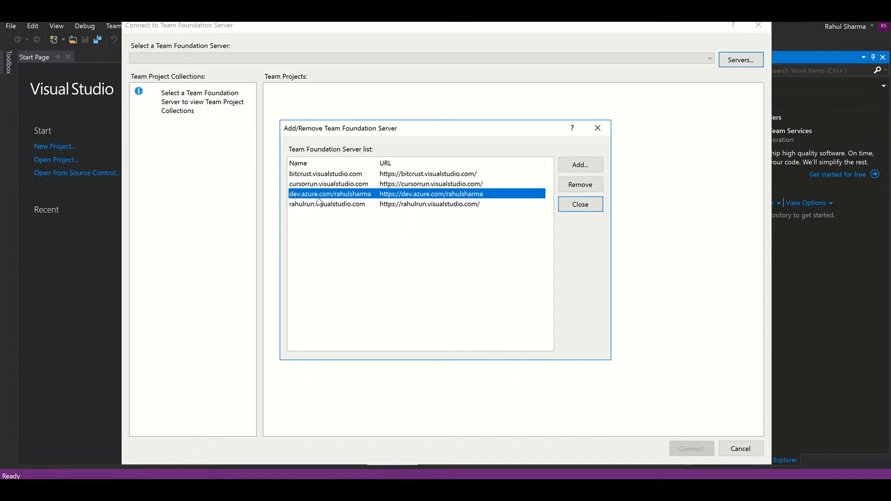
left_click(579, 167)
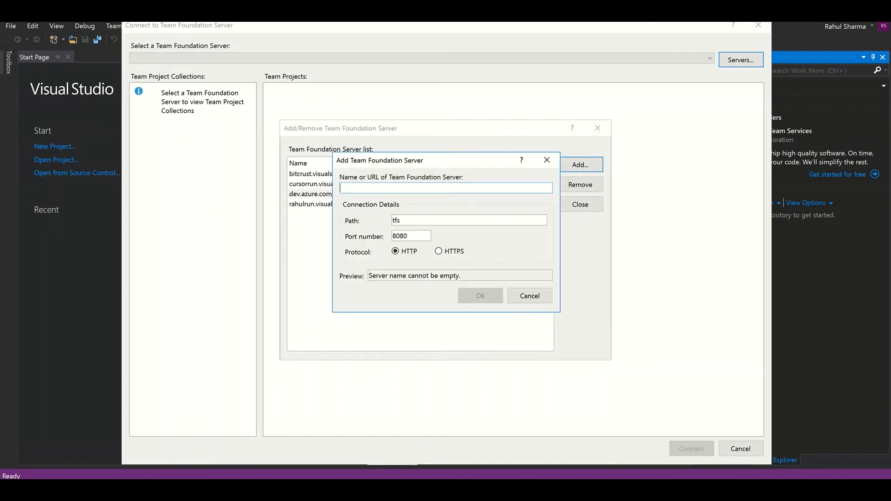
left_click(531, 297)
Select the team project collection, tick D365FO, and connect to it
left_click(580, 208)
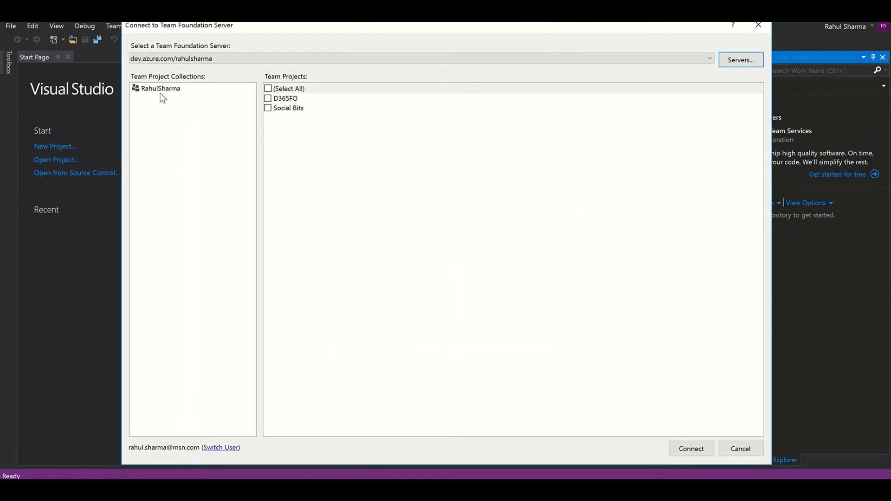
left_click(153, 93)
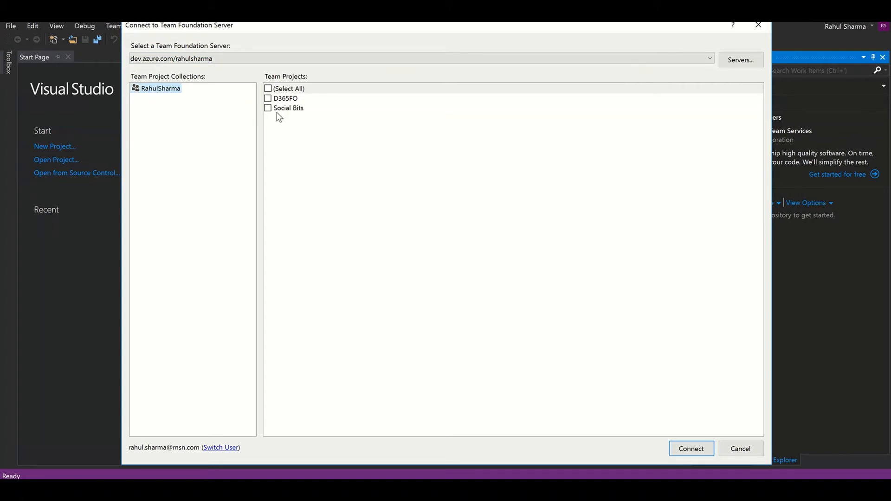
left_click(268, 100)
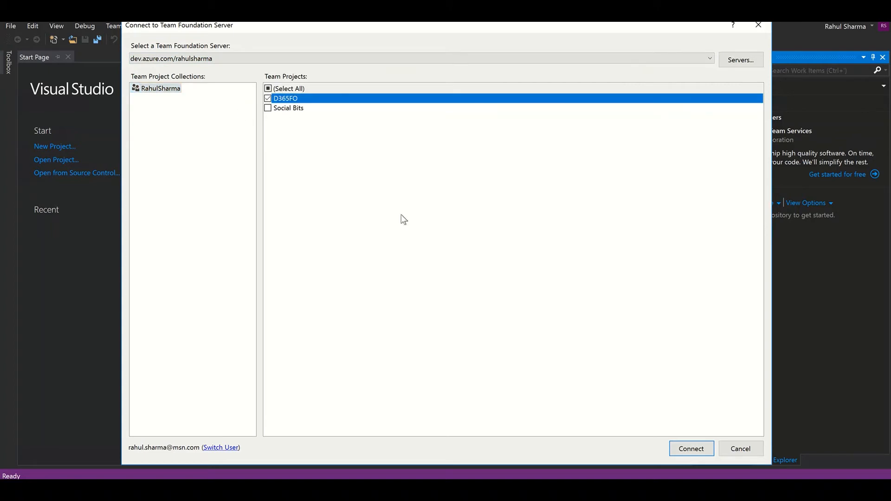
left_click(695, 449)
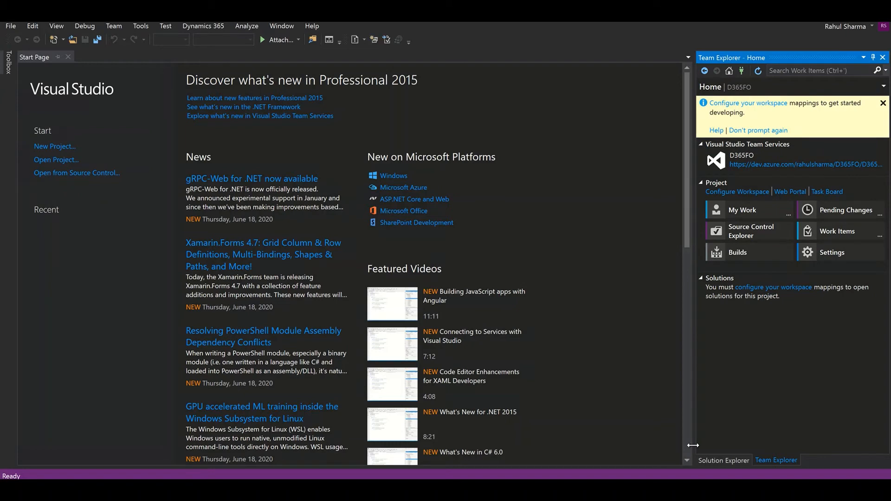
left_click(747, 232)
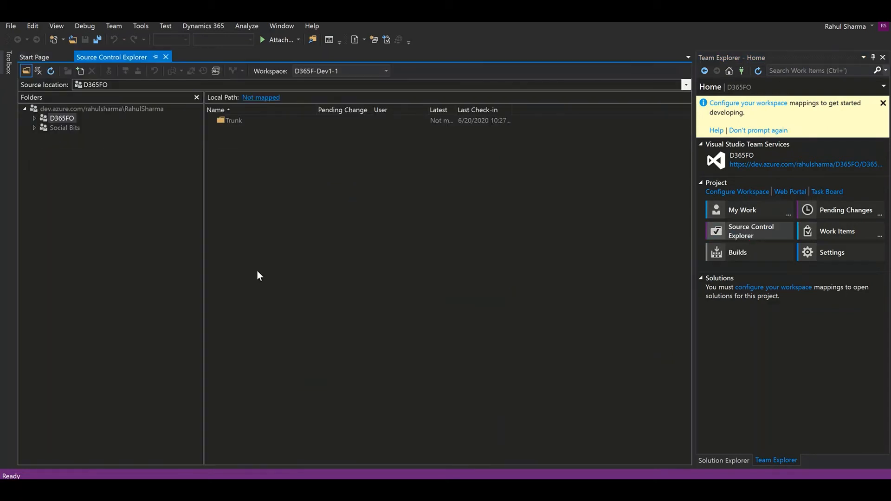
Expand D365FO and Trunk in the Folders tree and browse the Main folder
left_click(35, 118)
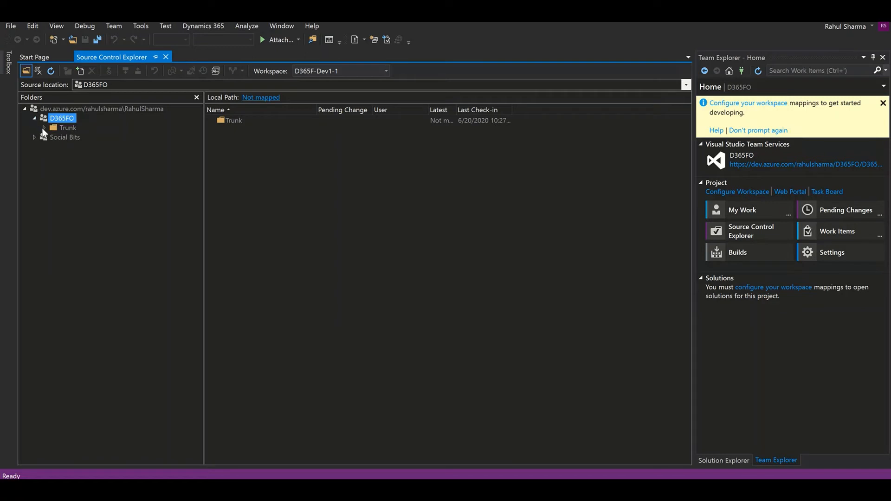
left_click(44, 128)
left_click(80, 137)
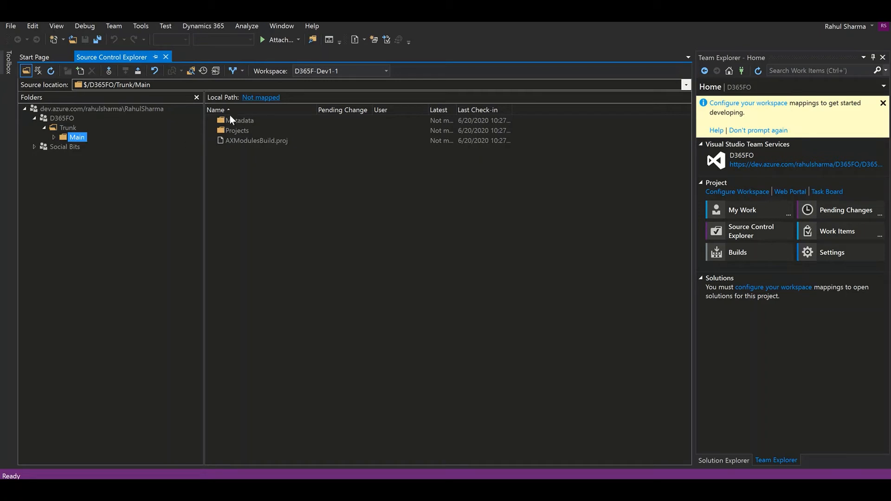
Convert $/D365FO/Trunk/Main into a branch with Branching and Merging > Convert to Branch
right_click(80, 140)
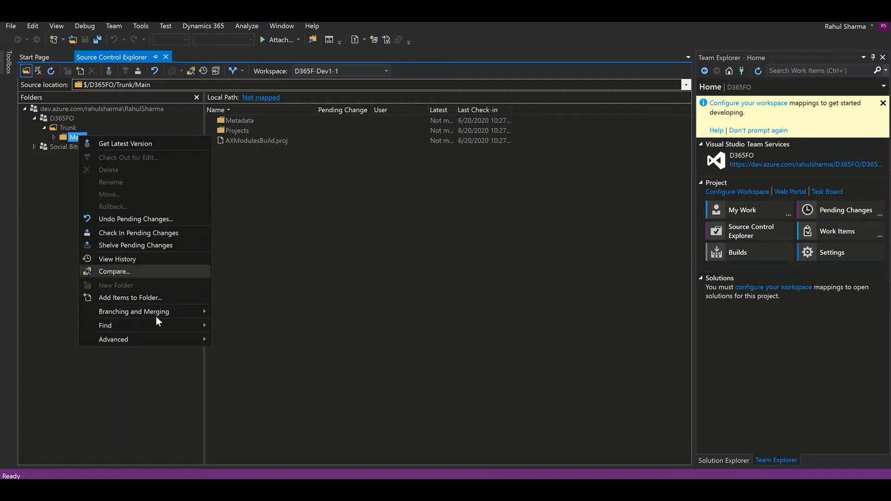
mouse_move(156, 316)
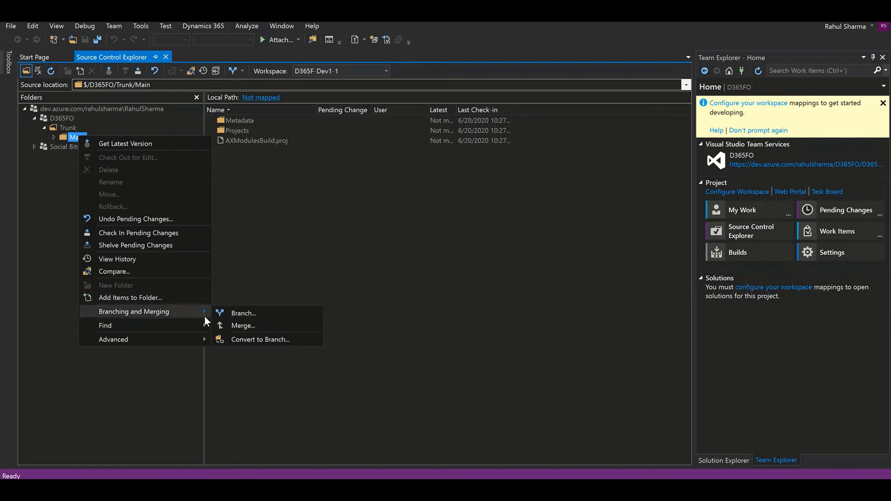
left_click(264, 340)
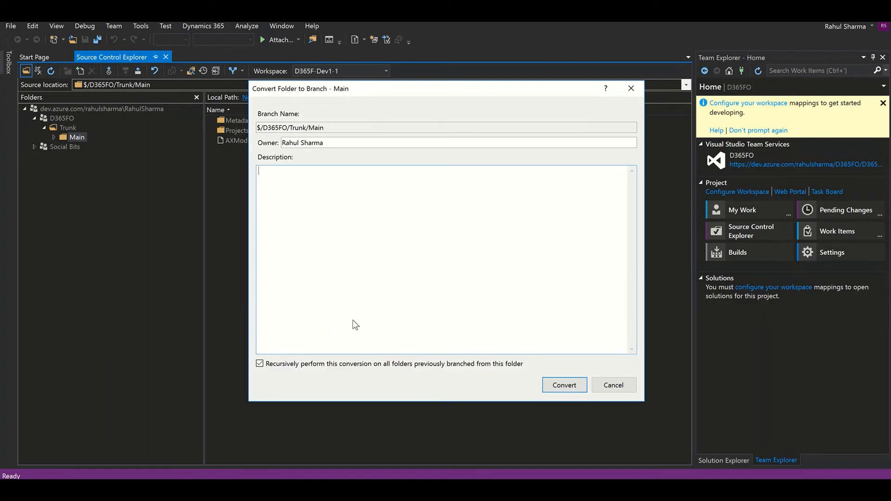
left_click(554, 388)
left_click(54, 137)
left_click(54, 137)
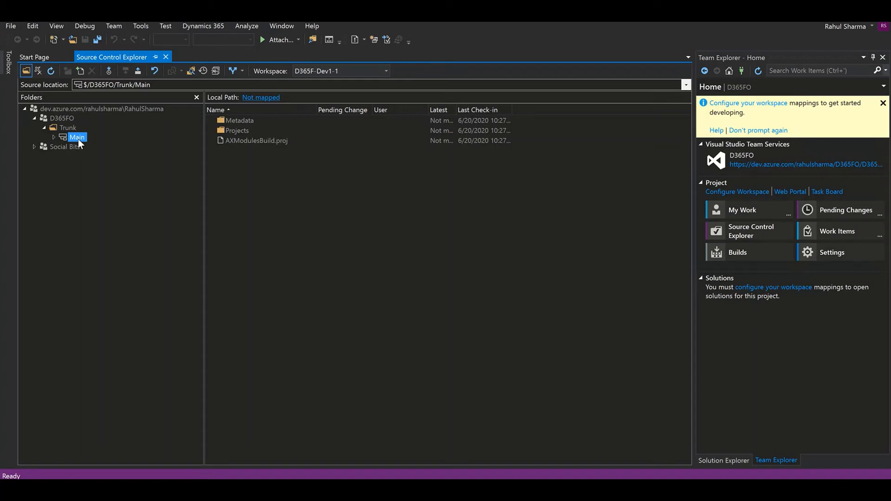
Branch Main to the new target $/D365FO/Trunk/DEV and confirm the creation
right_click(77, 139)
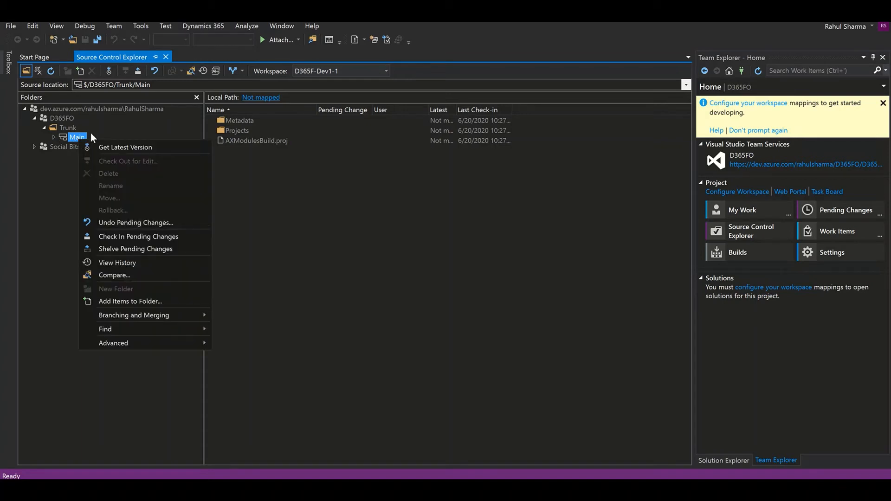
mouse_move(163, 318)
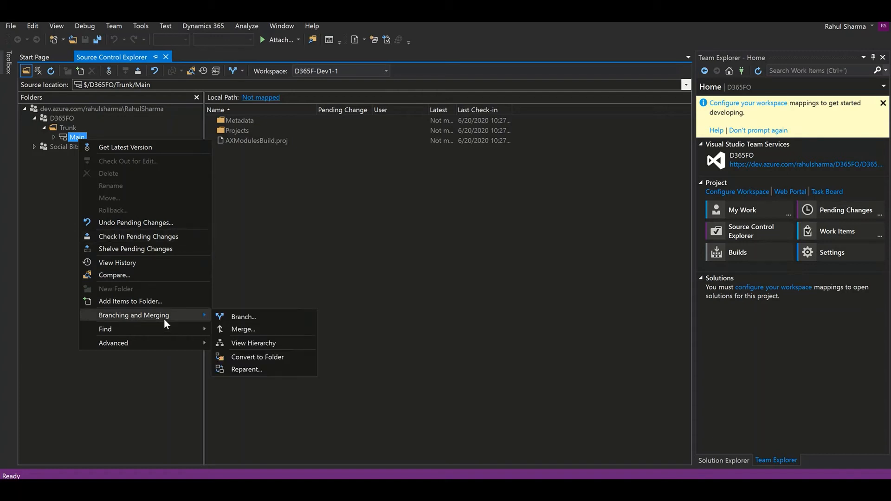
left_click(246, 318)
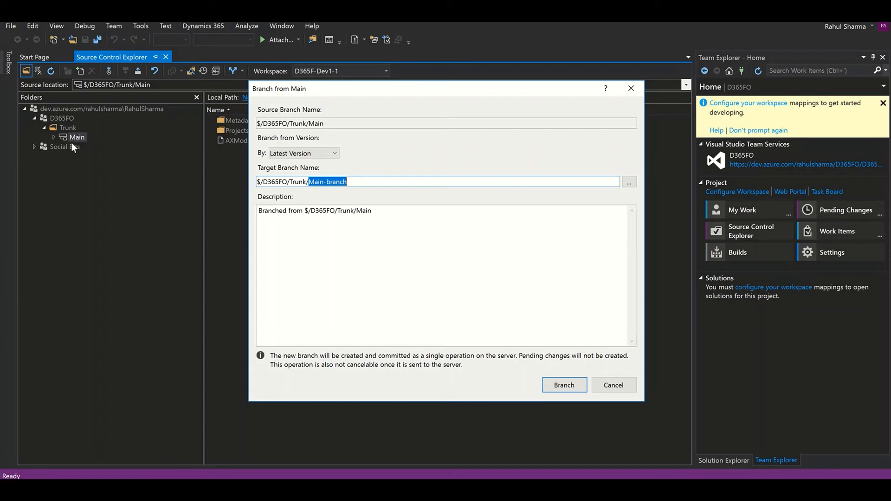
type("DEV")
left_click(557, 389)
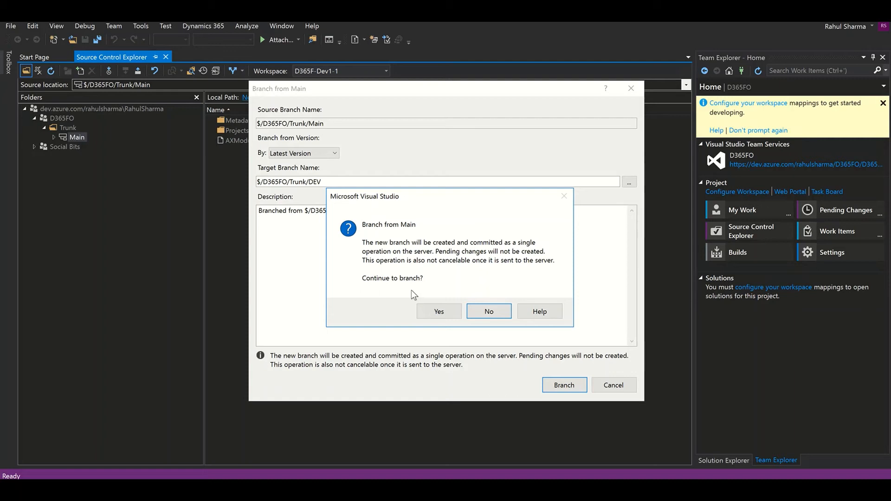
left_click(439, 306)
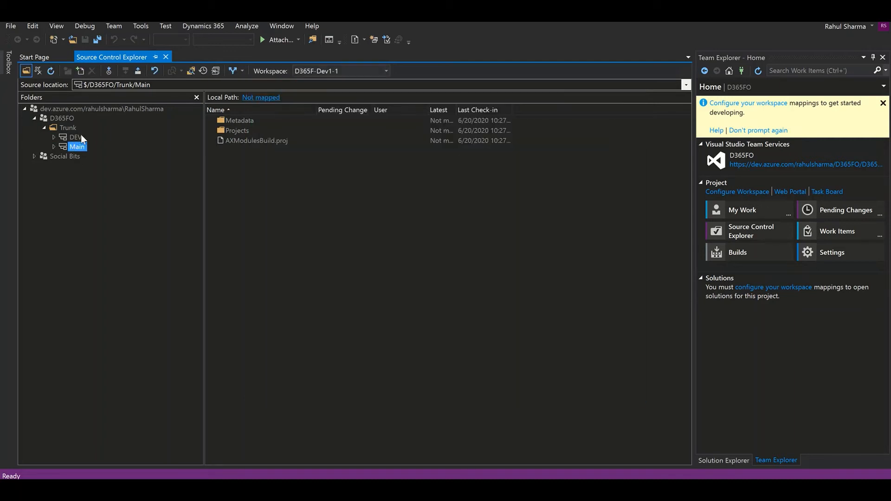
Expand the DEV branch to view its folders, then check Pending Changes
left_click(77, 137)
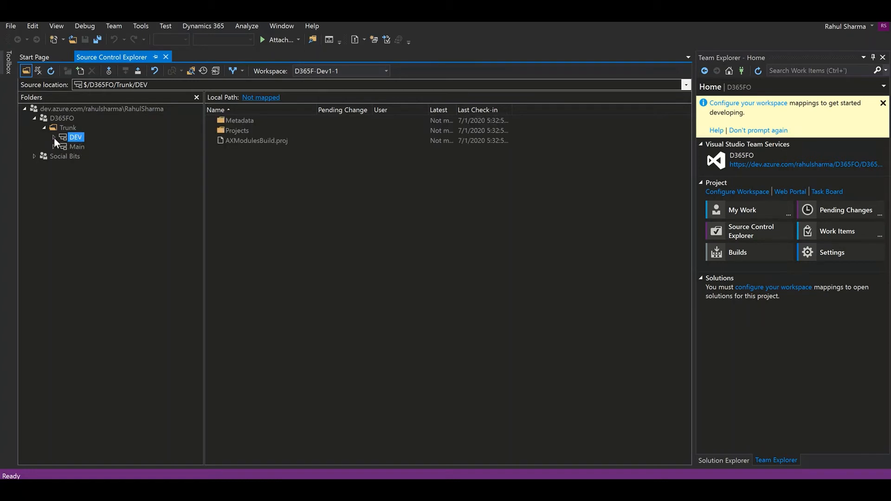
left_click(54, 138)
left_click(833, 213)
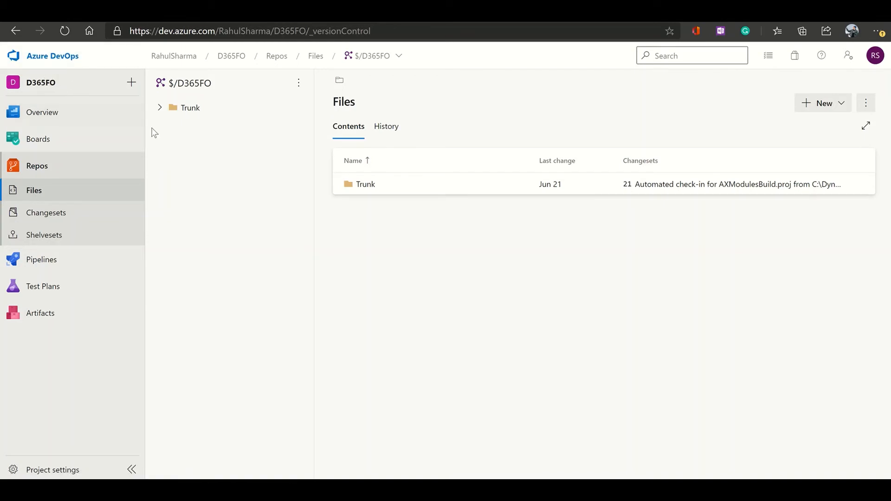
Check DEV under Trunk in Azure DevOps Files, then show PowerPoint's Branching Strategy slide
left_click(159, 108)
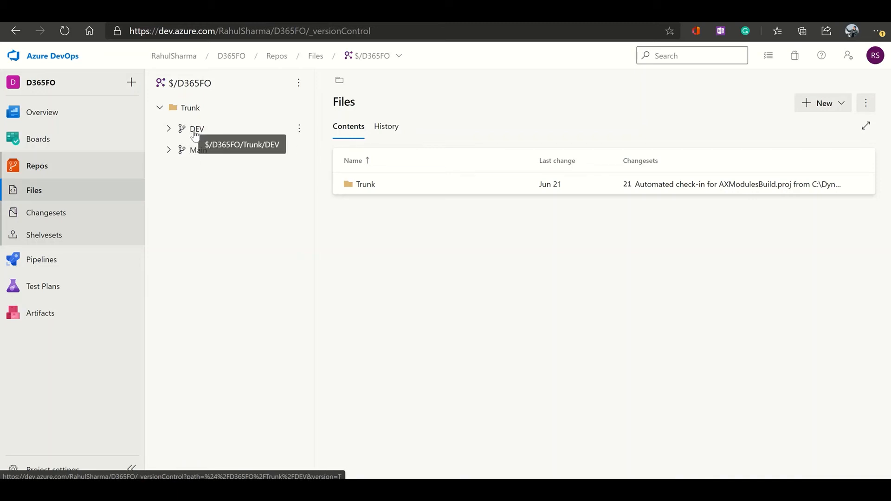
left_click(195, 133)
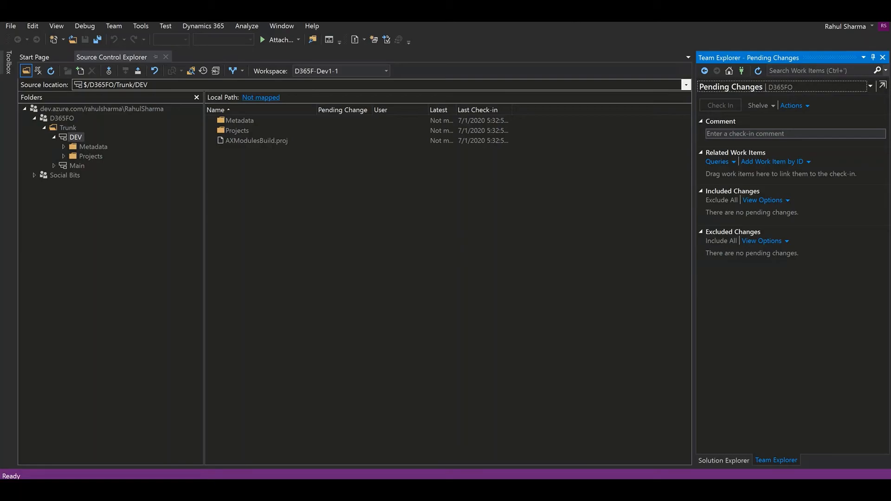
left_click(576, 25)
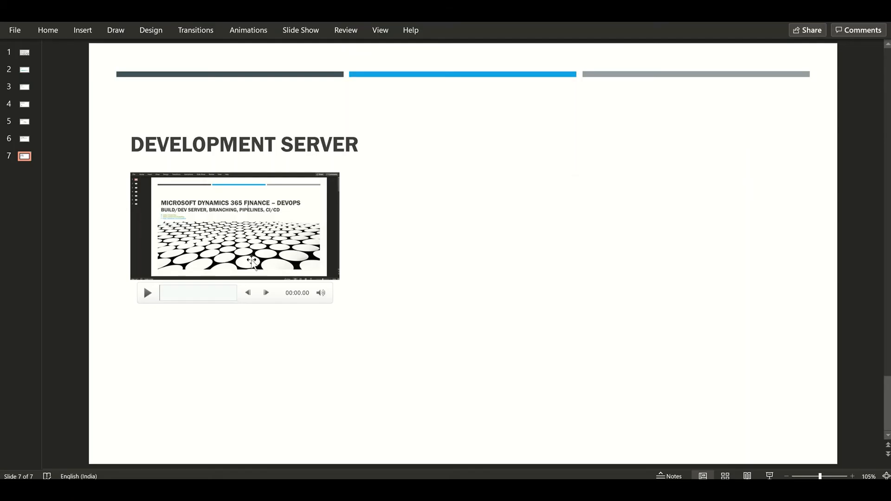
left_click(24, 139)
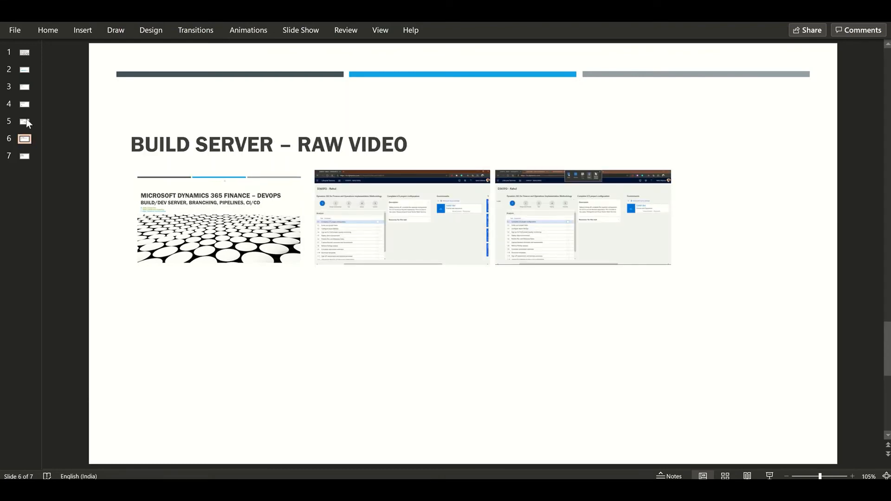
left_click(26, 116)
left_click(24, 121)
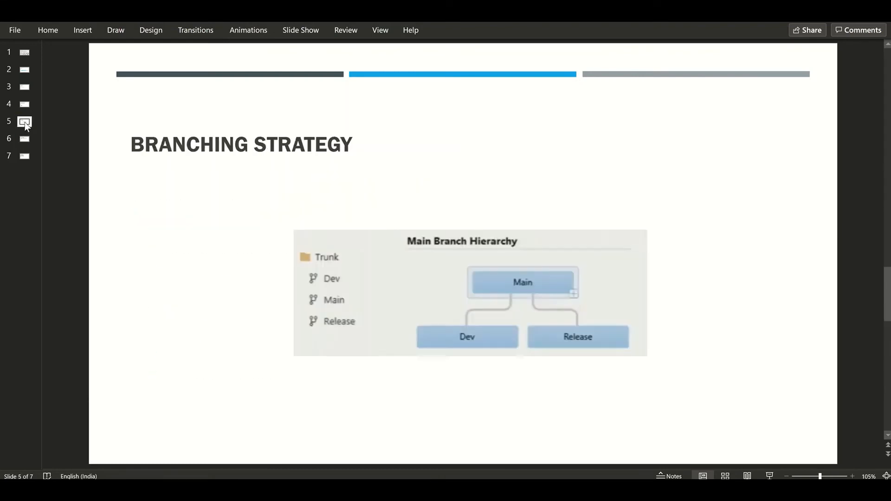
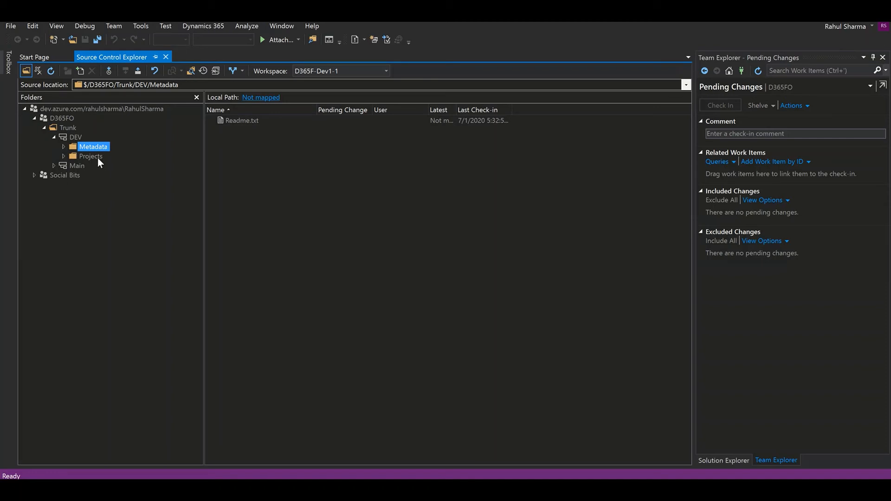
Open Manage Workspaces and widen the Name and Computer columns to read D365F-Dev1-1 fully
left_click(11, 27)
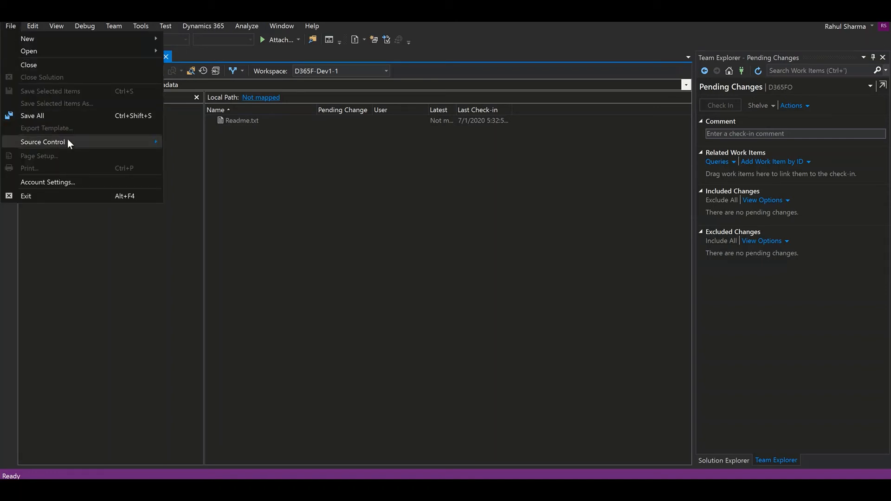
mouse_move(152, 145)
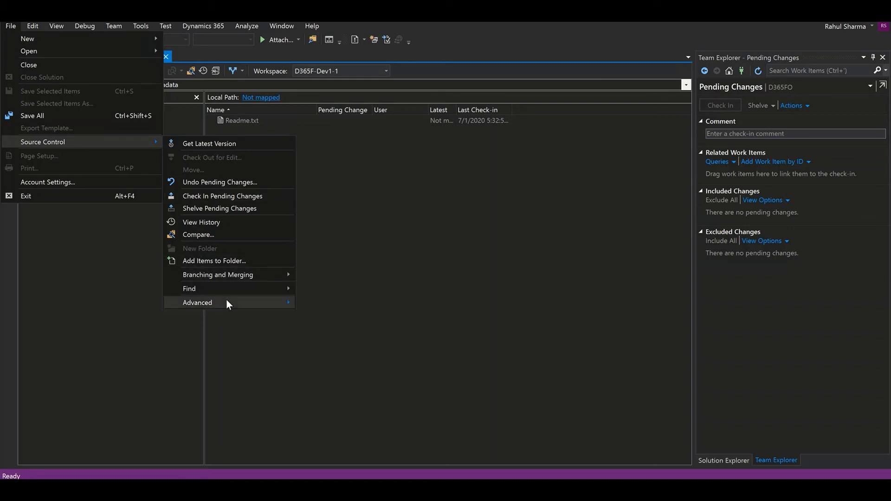
mouse_move(226, 302)
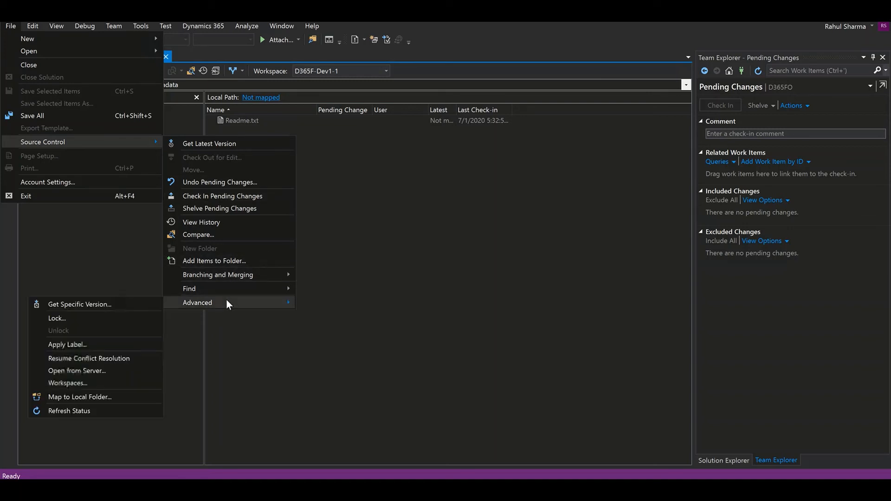
left_click(101, 383)
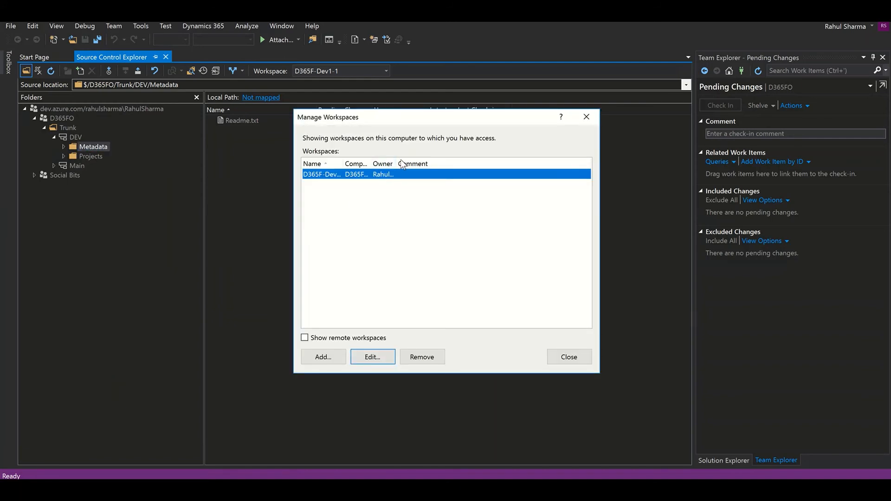
left_click_drag(370, 162, 408, 166)
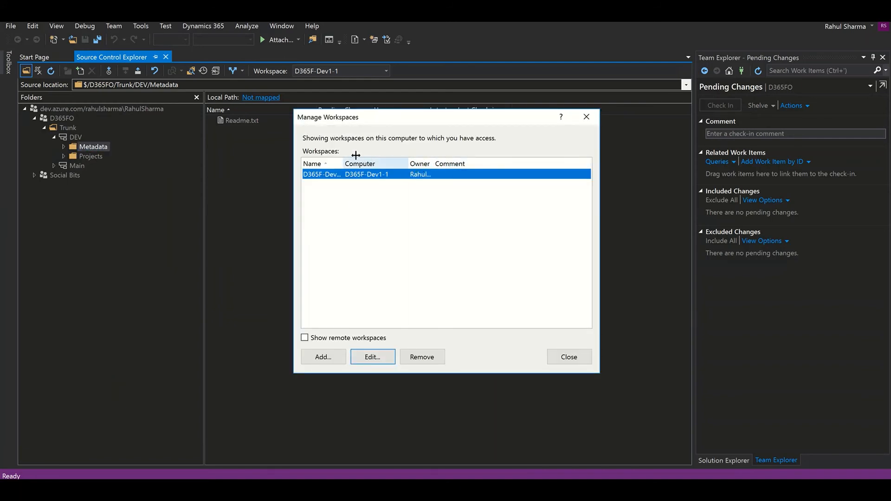
left_click_drag(343, 163, 370, 165)
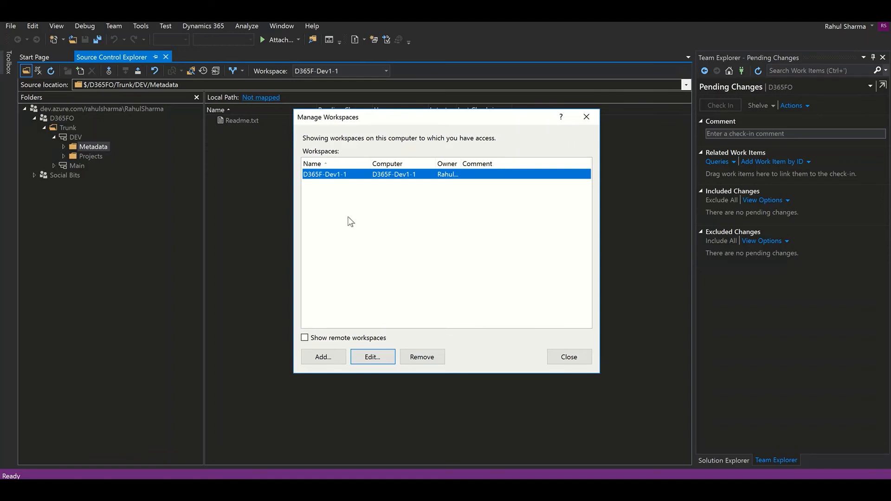
Edit workspace D365F-Dev1-1, add a new working folder row, and browse the server tree to $/D365FO/Trunk
left_click(369, 358)
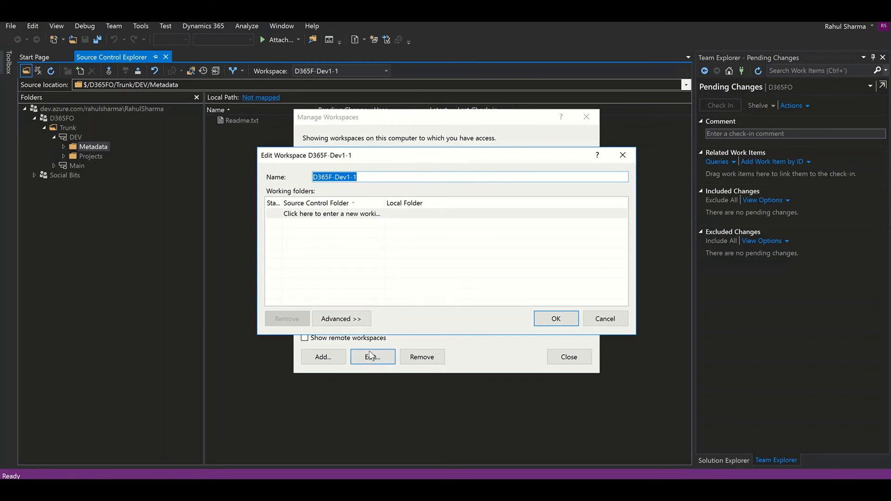
left_click(356, 214)
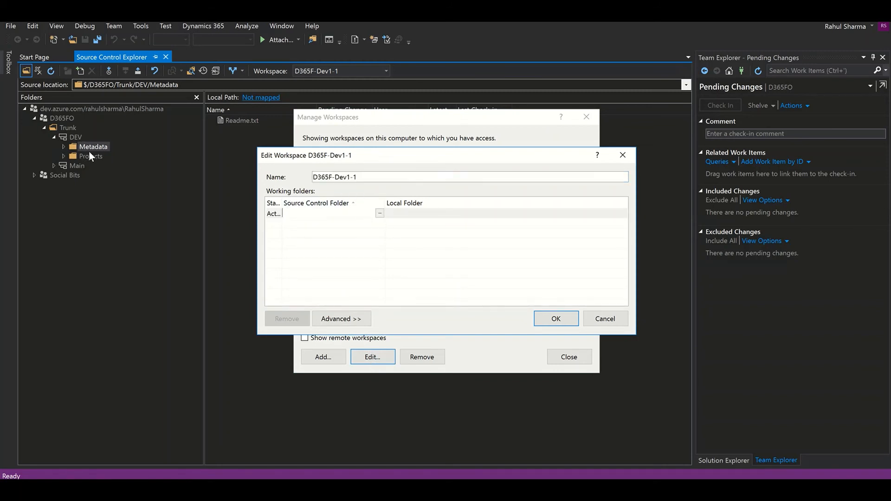
left_click(380, 213)
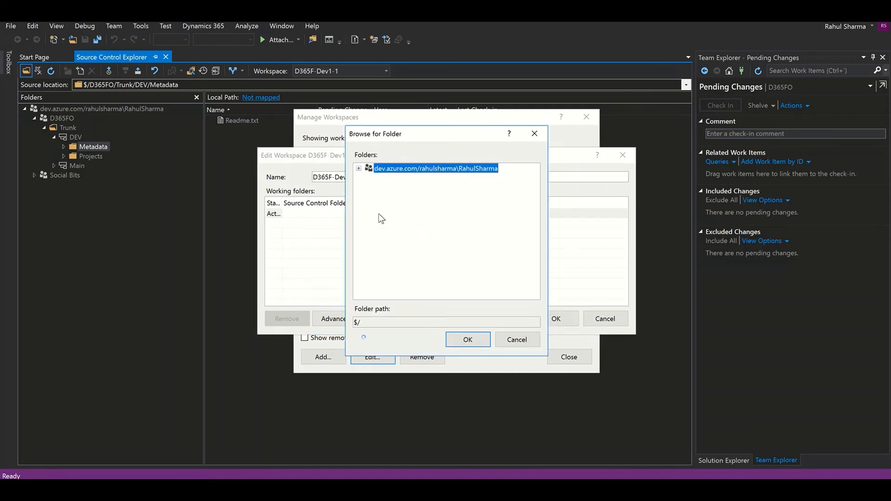
key("Down")
key("Up")
key("Up")
key("Up")
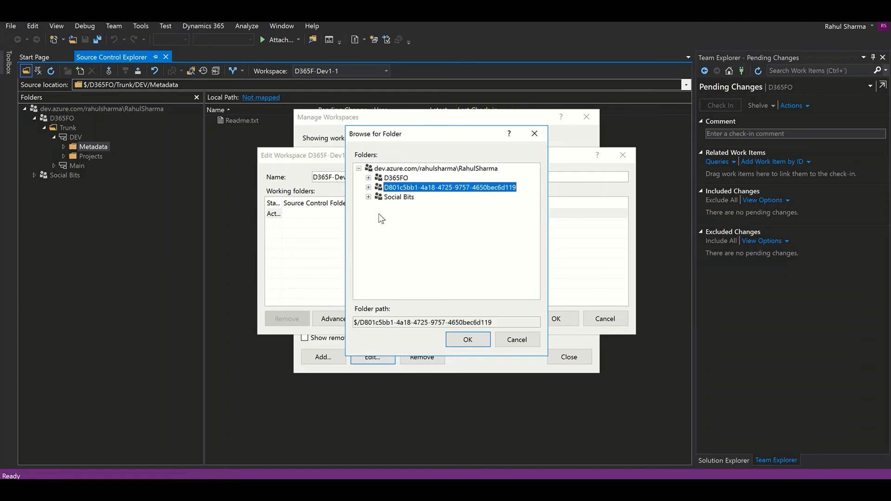
key("Down")
key("Right")
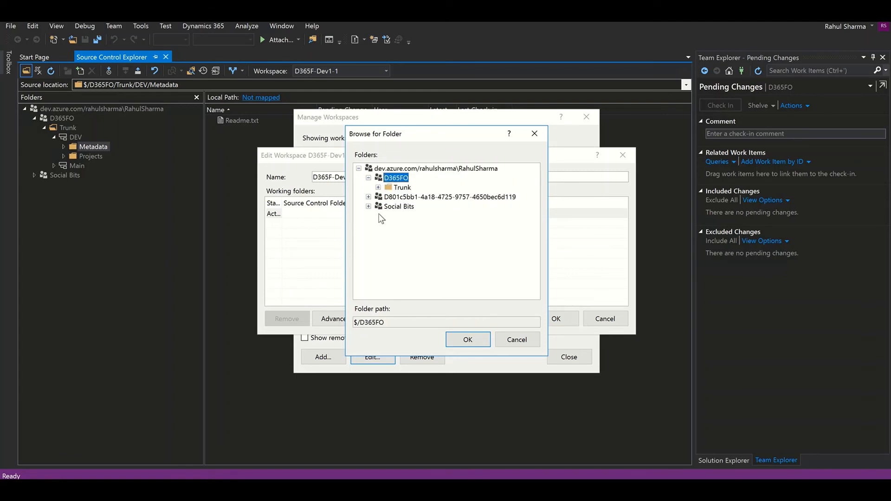
key("Down")
key("Right")
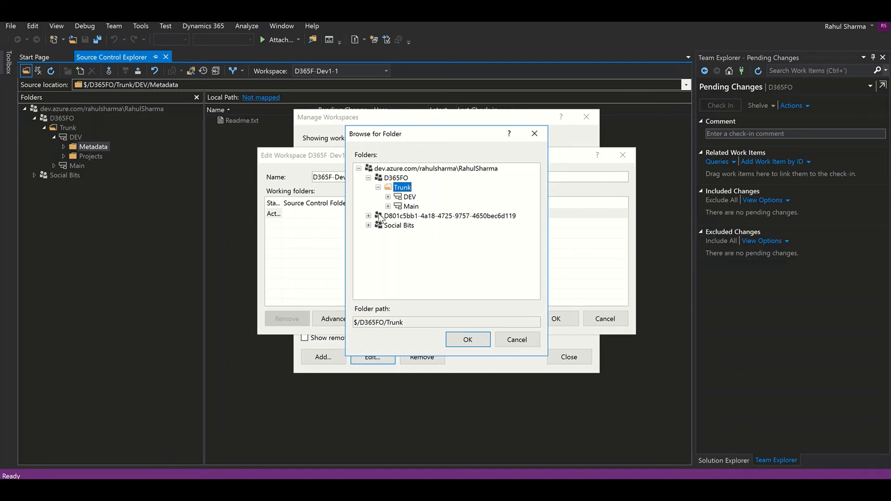
Set the new row's server folder to $/D365FO/Trunk/DEV/Metadata
key("Down")
key("Right")
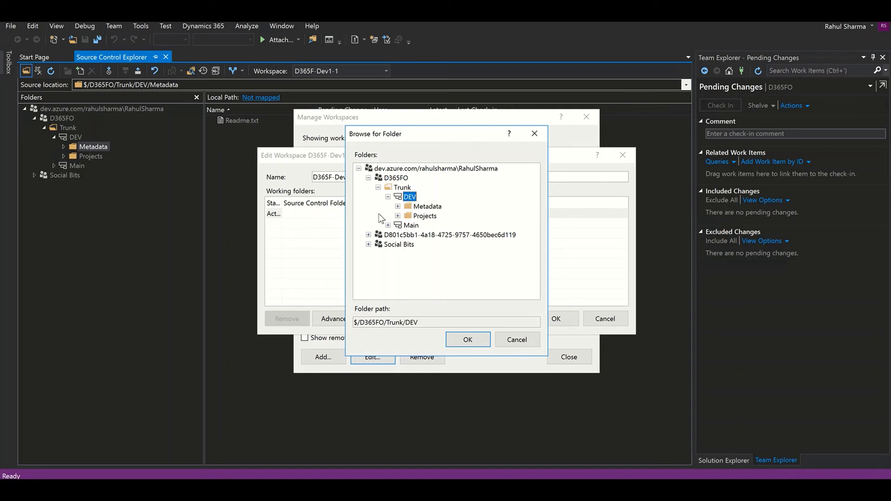
key("Down")
key("Down")
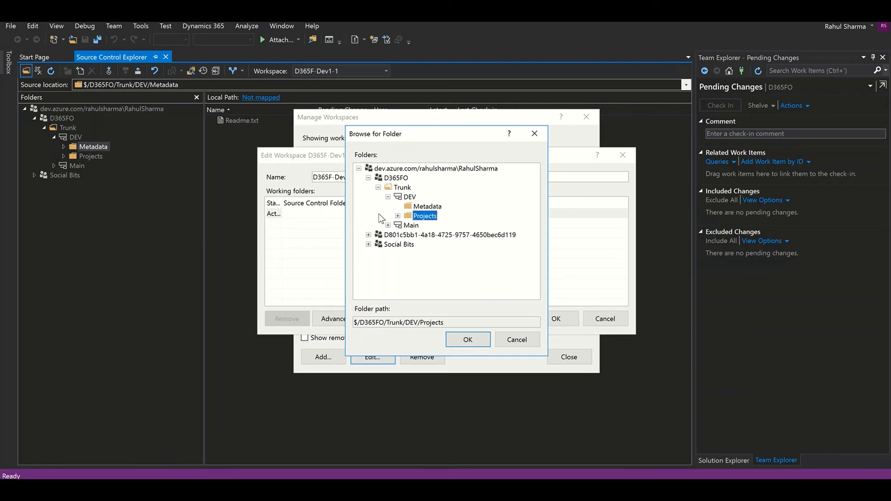
key("Up")
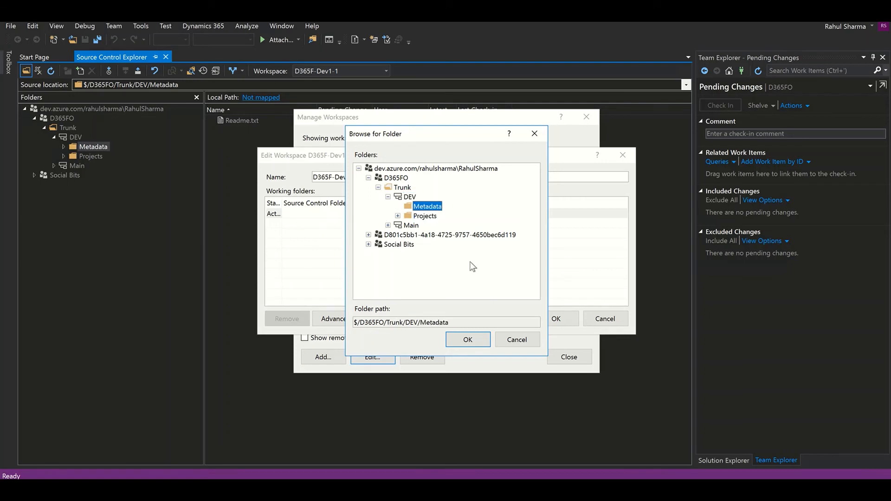
left_click(466, 339)
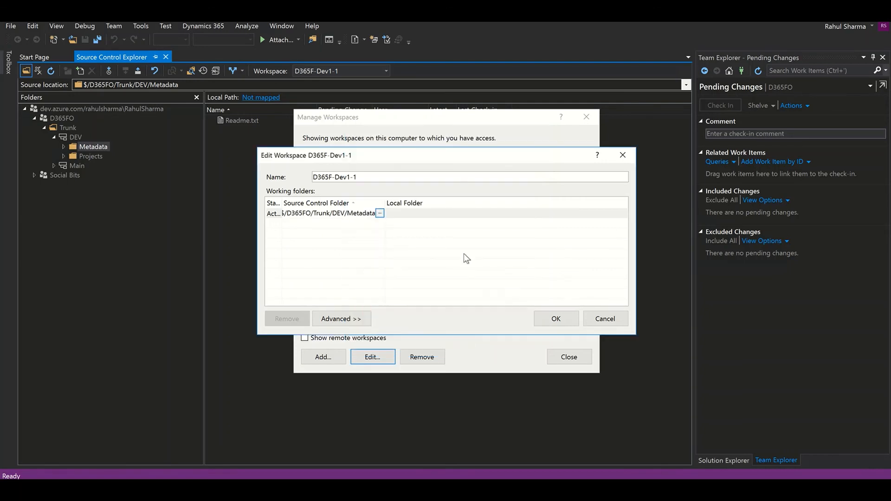
left_click(450, 215)
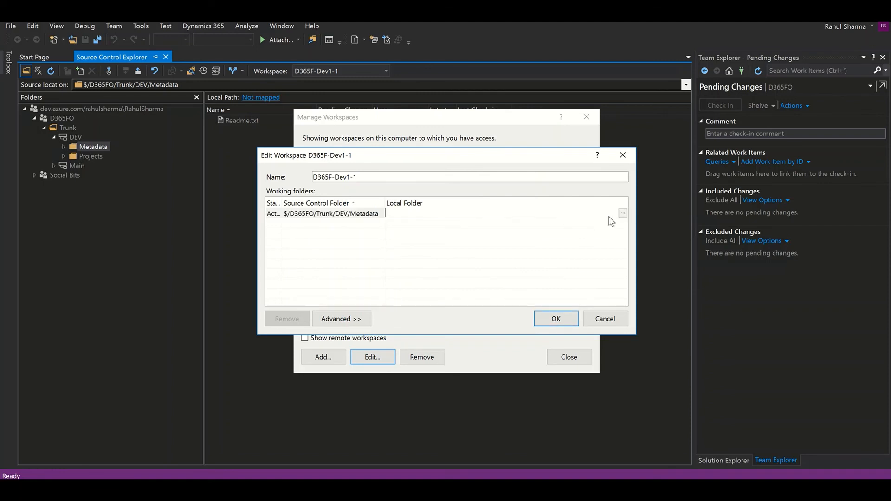
left_click(621, 214)
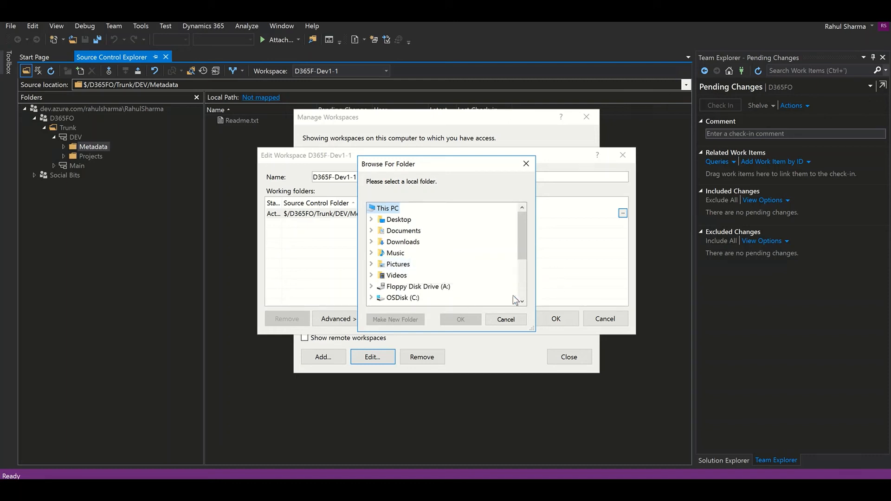
Set Metadata's local folder to K:\AosService\PackagesLocalDirectory, then add a second working folder row
scroll(519, 286, "down", 3)
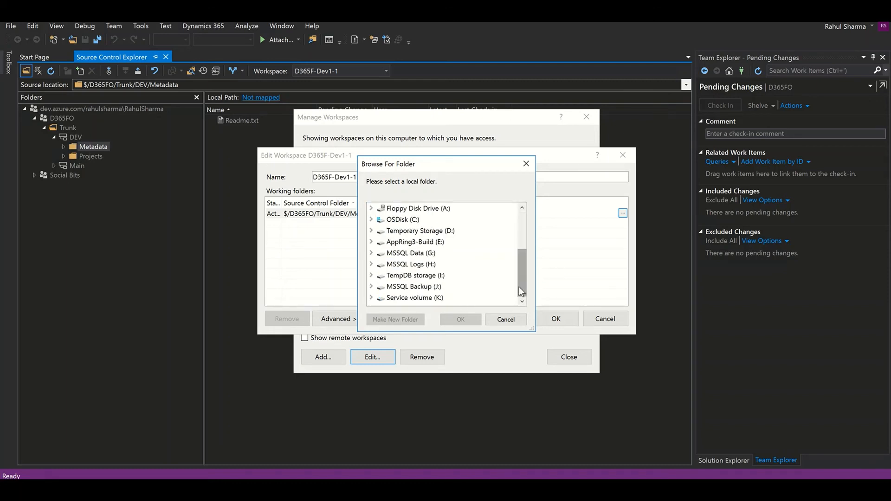
double_click(411, 299)
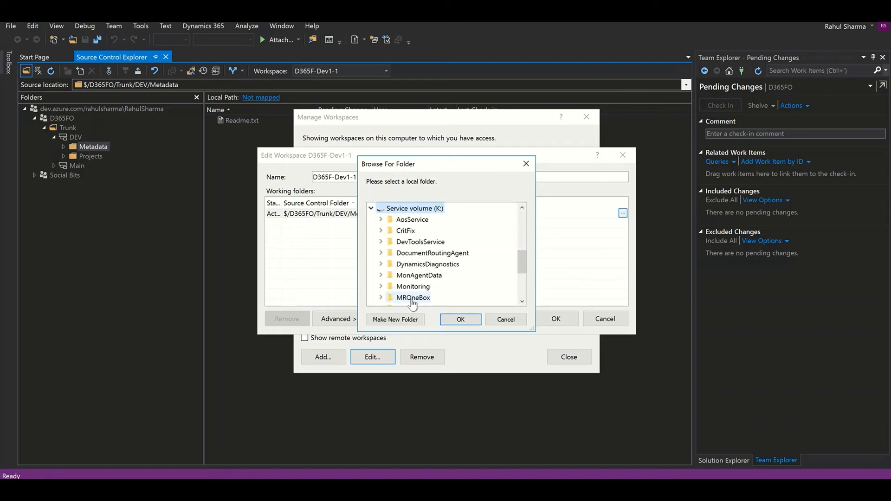
double_click(413, 220)
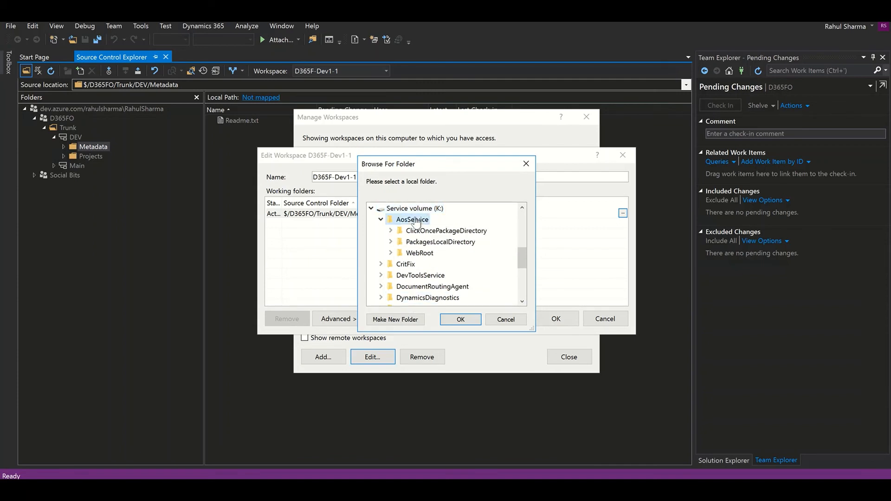
double_click(421, 243)
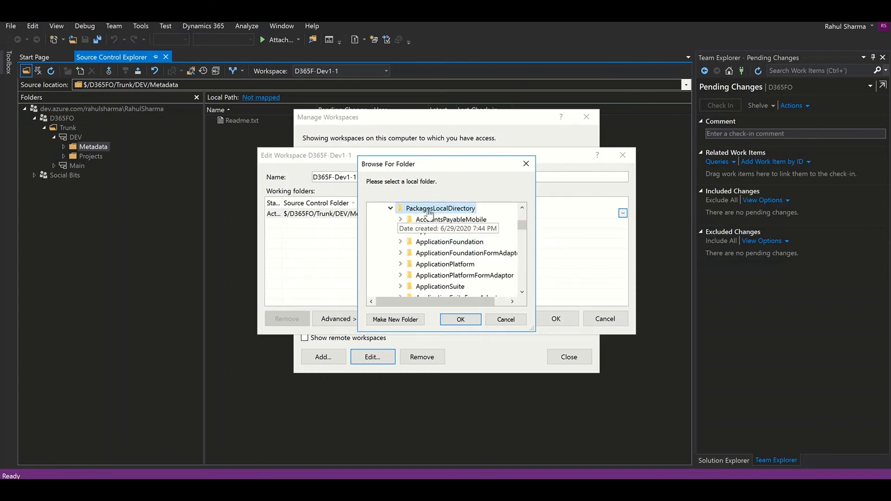
left_click(457, 320)
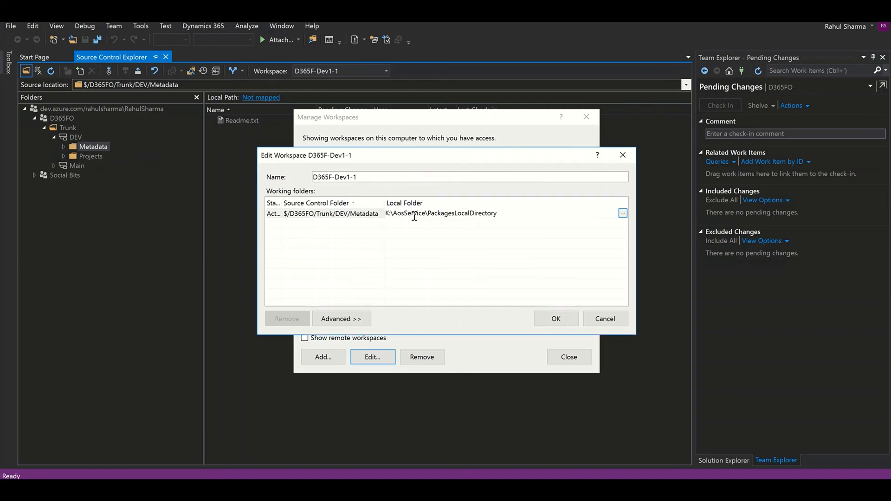
left_click(352, 224)
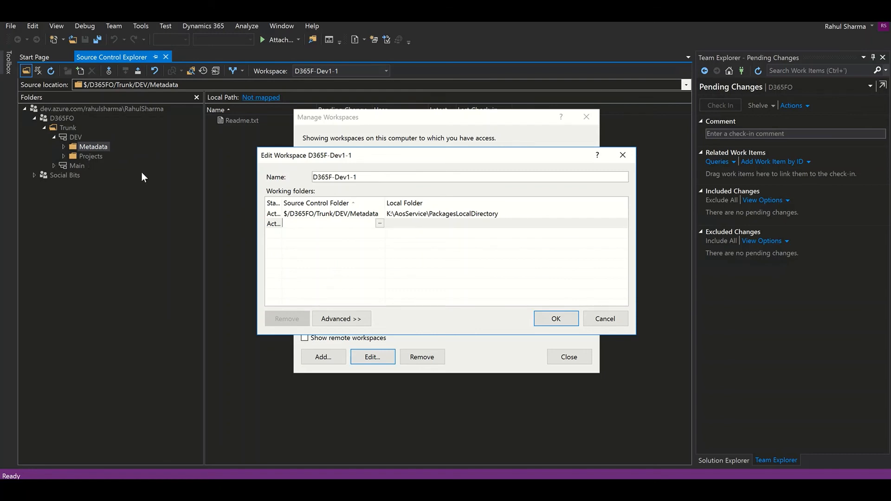
left_click(379, 223)
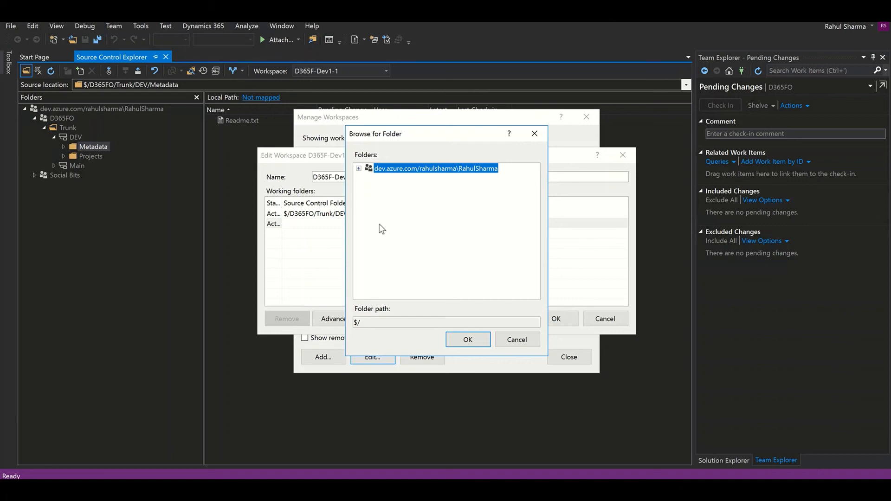
Set the second row's server folder to $/D365FO/Trunk/DEV/Projects
key("Down")
key("Right")
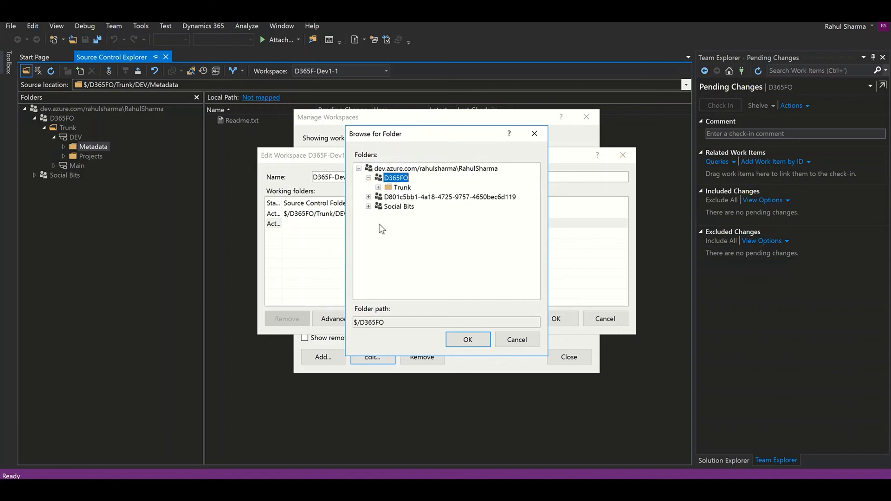
key("Down")
key("Right")
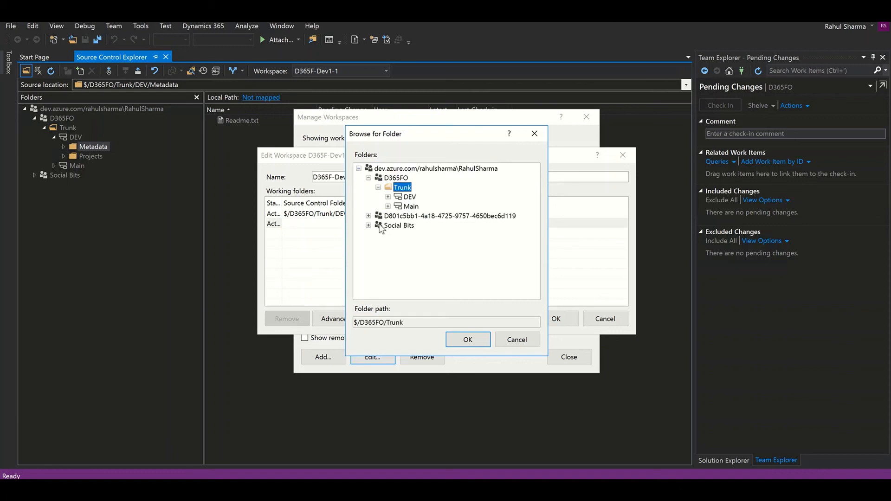
left_click(388, 196)
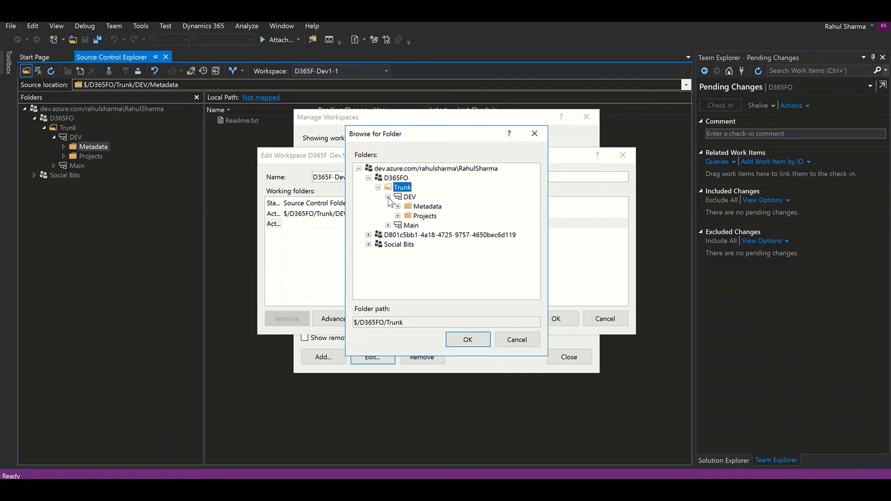
left_click(408, 216)
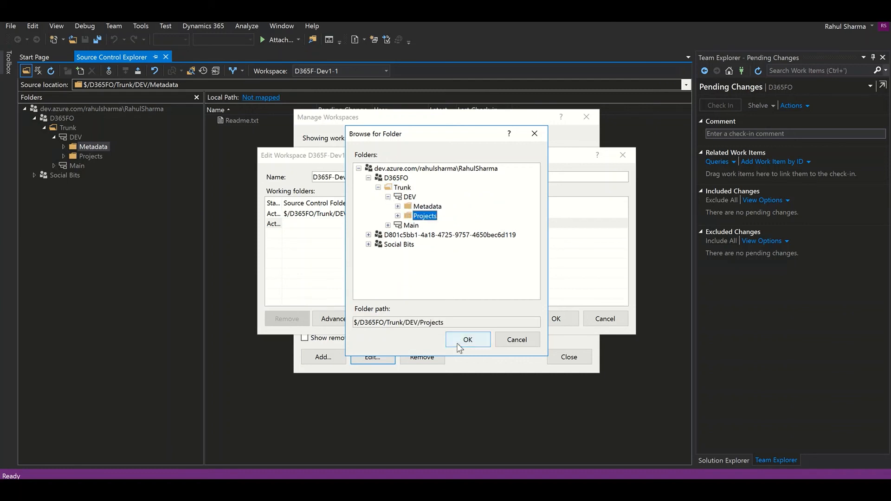
left_click(467, 339)
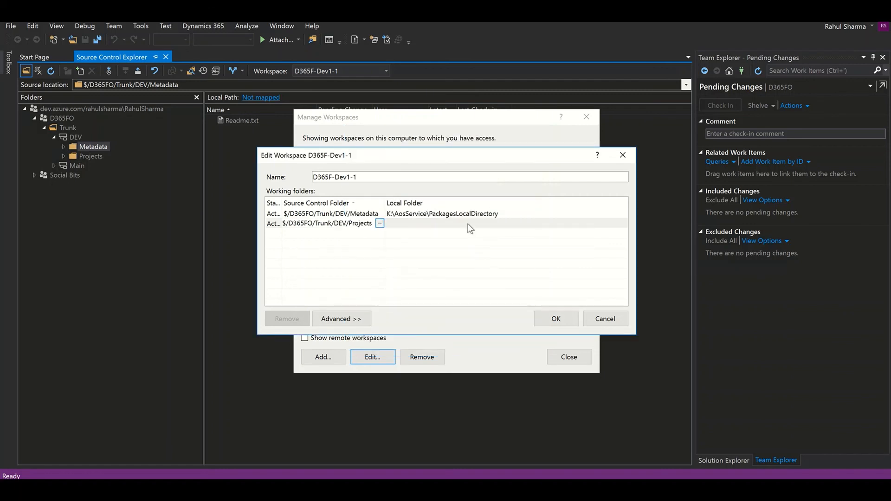
Map Projects locally to Documents\Visual Studio 2015\Projects
left_click(471, 224)
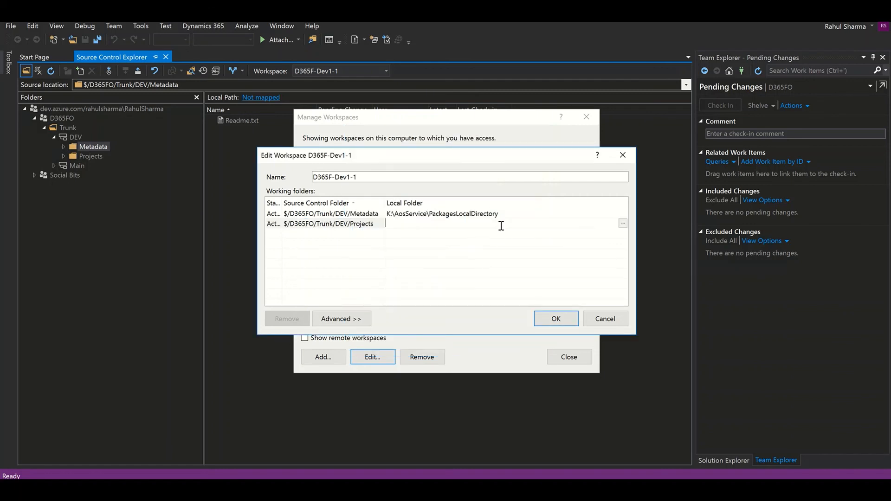
left_click(622, 225)
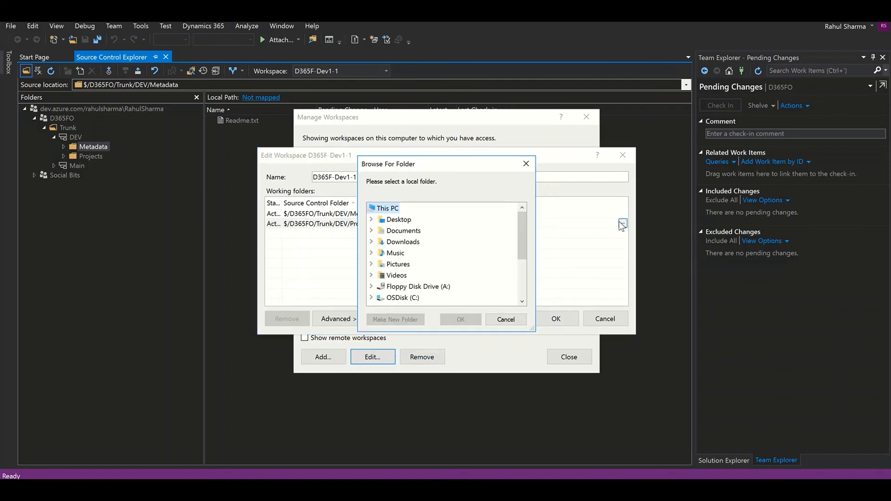
left_click(384, 231)
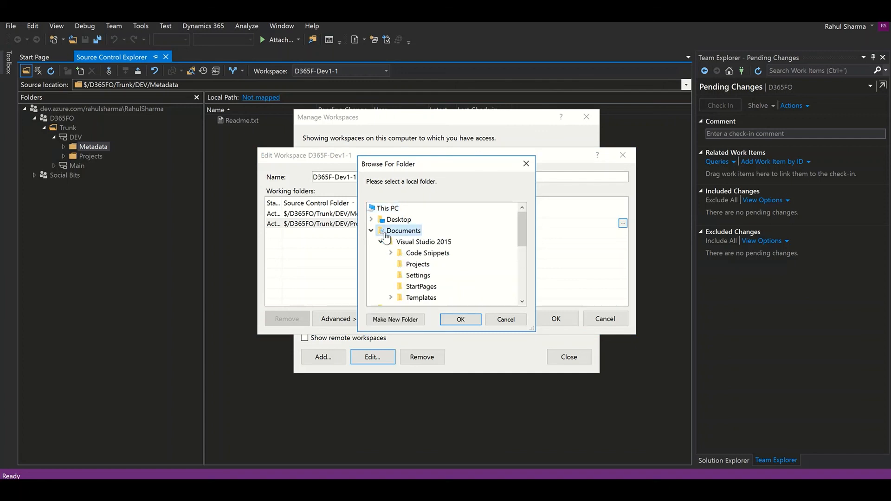
left_click(417, 265)
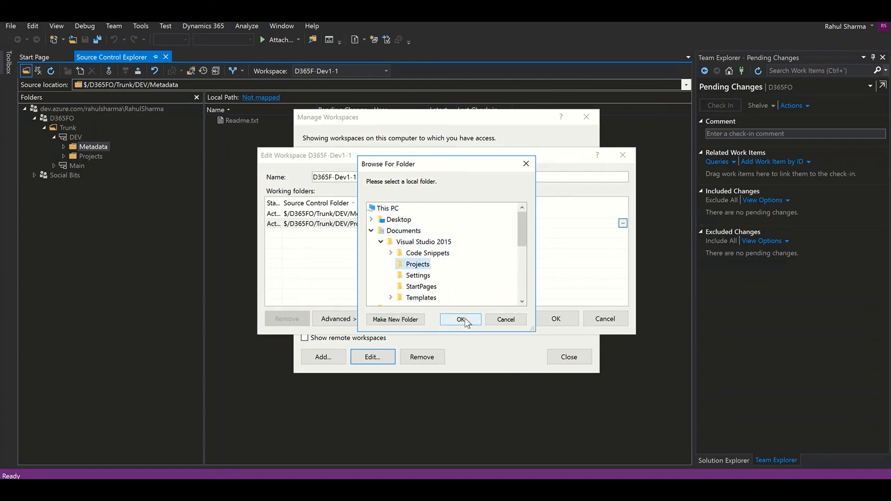
left_click(461, 320)
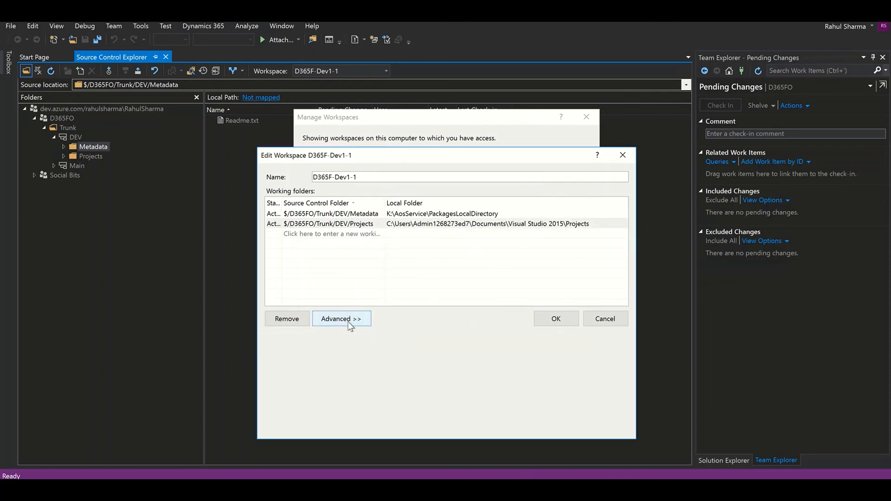
Set Permissions to Public workspace, save, answer the Workspace Modified prompt, and close Manage Workspaces
left_click(348, 321)
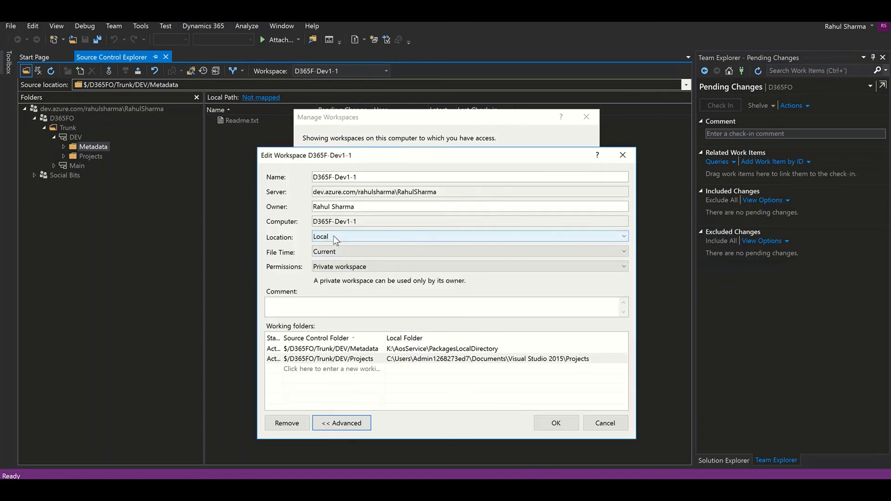
left_click(334, 268)
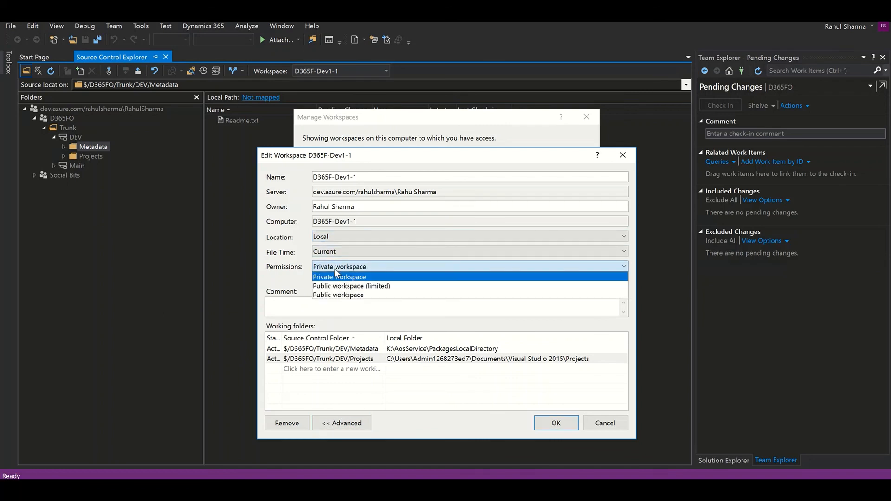
left_click(338, 295)
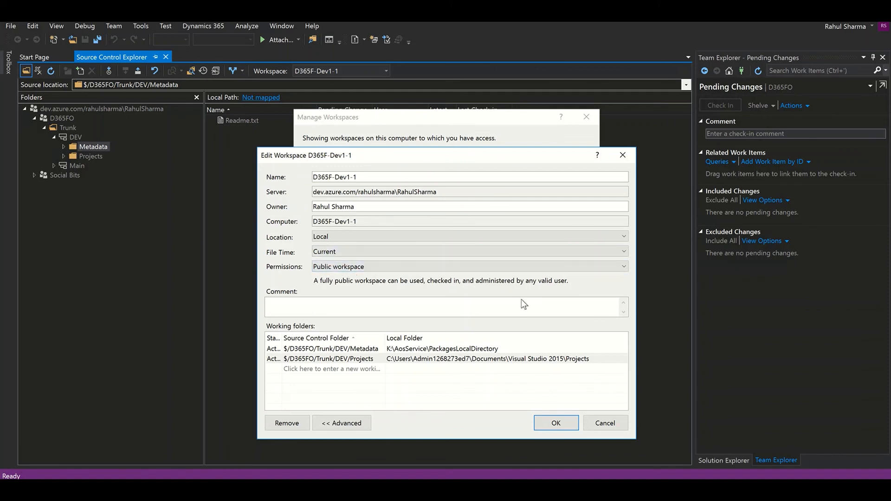
left_click(556, 423)
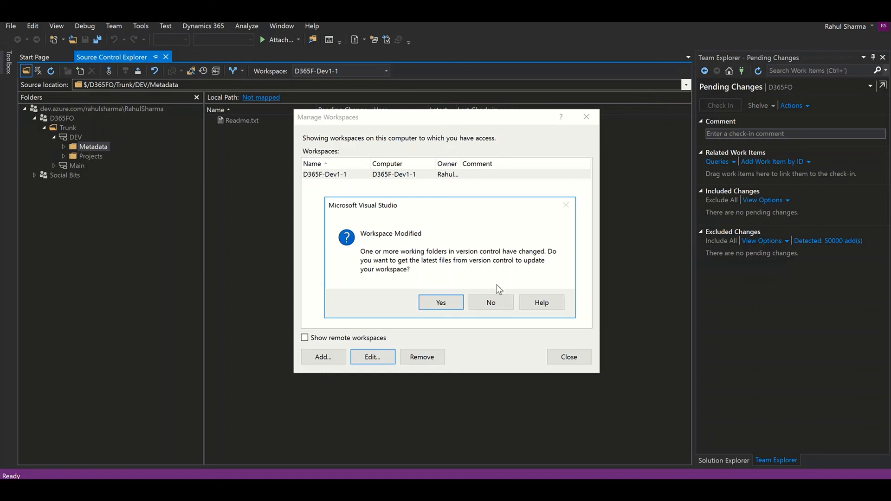
left_click(497, 304)
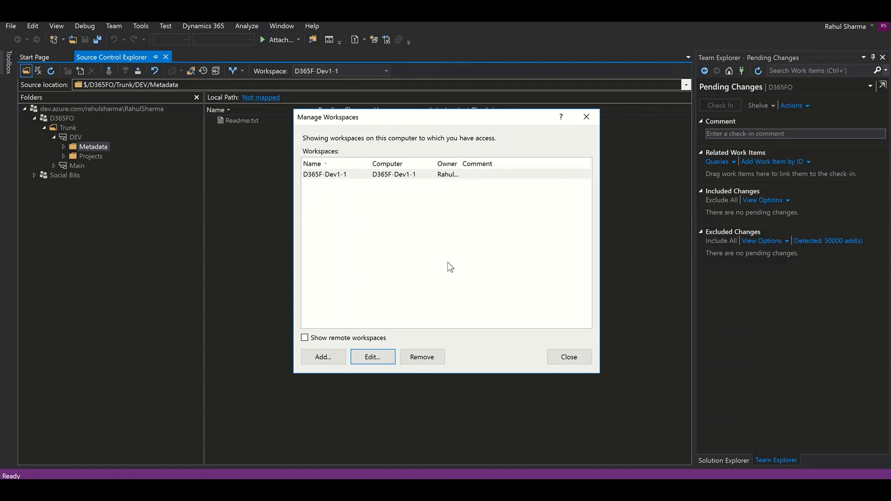
left_click(566, 357)
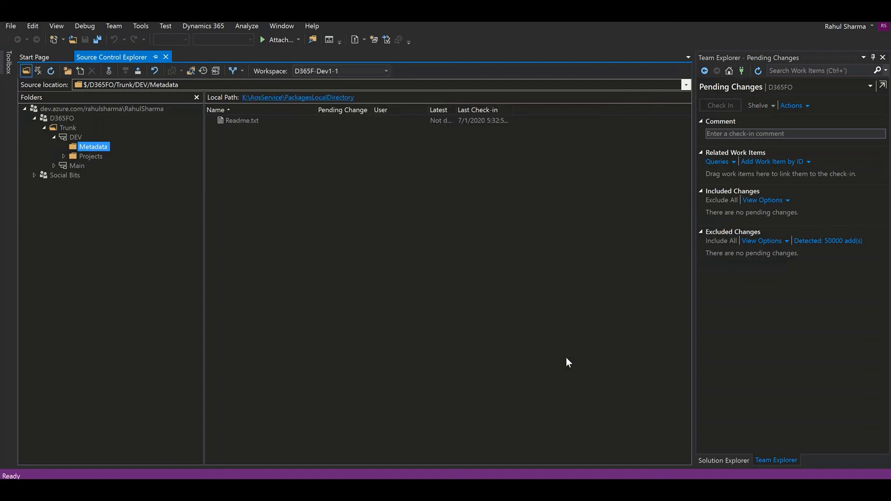
Check the Local Path of DEV, Metadata and Projects in Source Control Explorer, ending on DEV
left_click(79, 138)
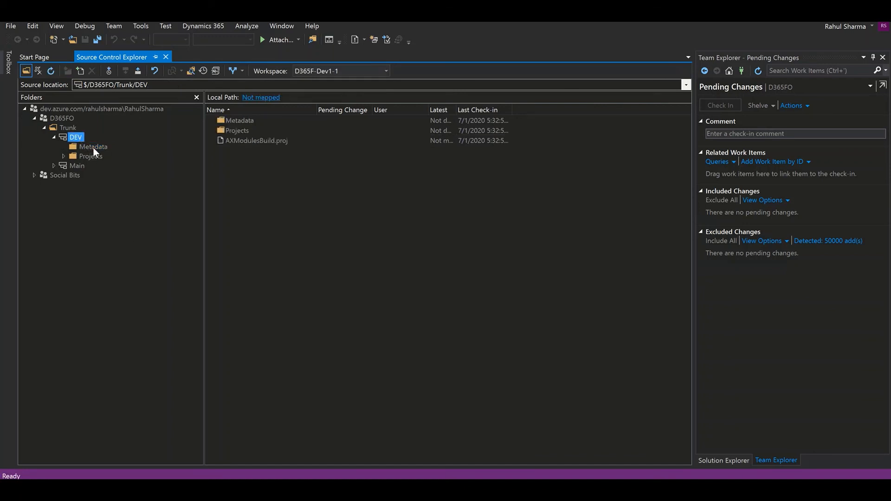
left_click(92, 147)
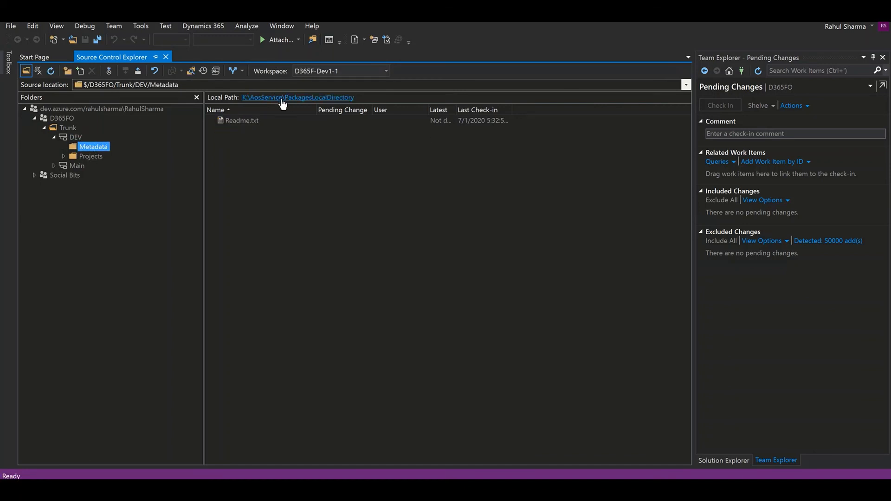
left_click(95, 158)
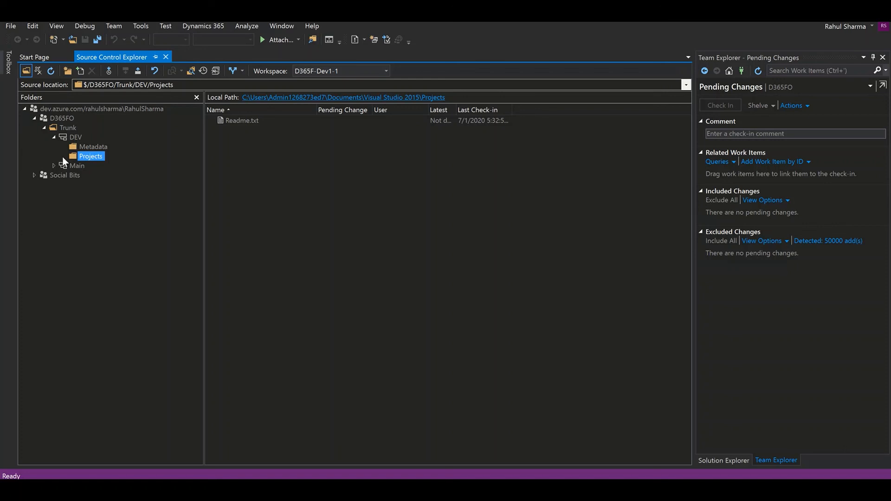
left_click(81, 137)
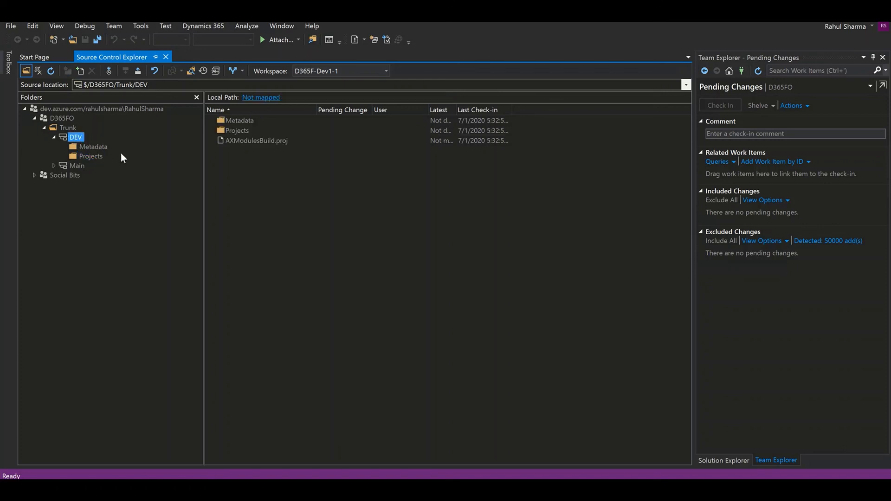
left_click(102, 147)
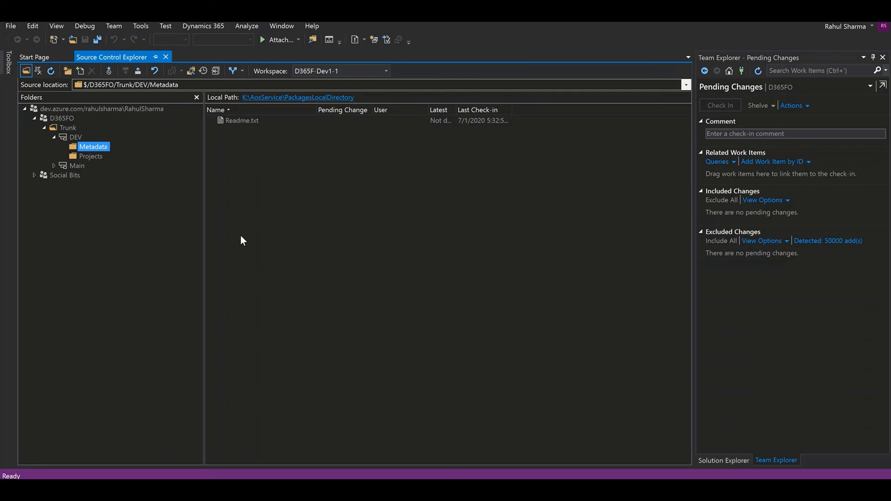
left_click(76, 138)
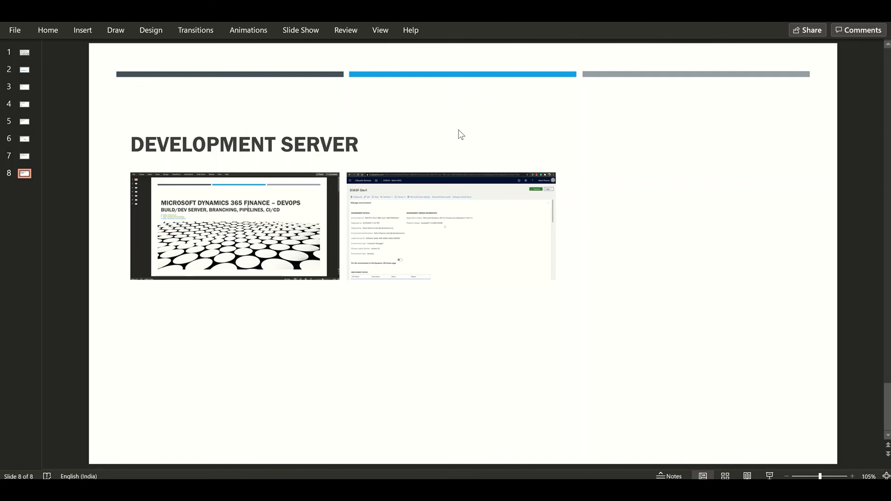
Return to the PowerPoint deck's slide 8, "DEVELOPMENT SERVER"
mouse_move(445, 19)
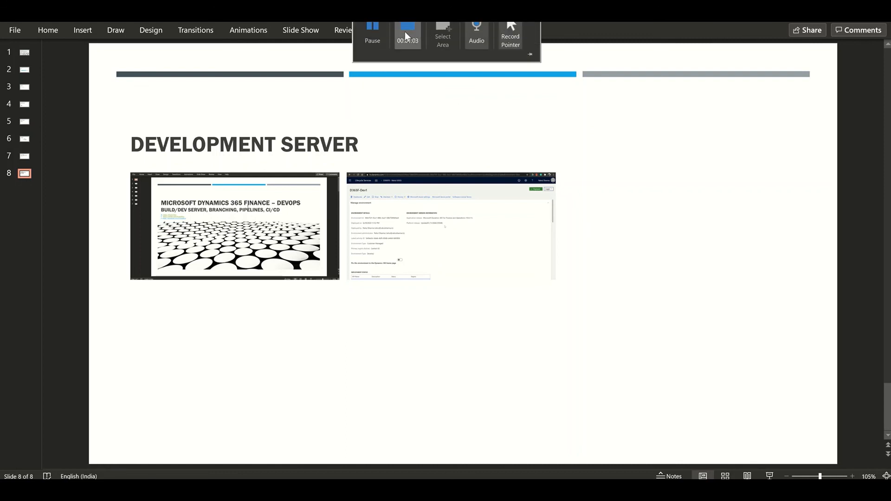